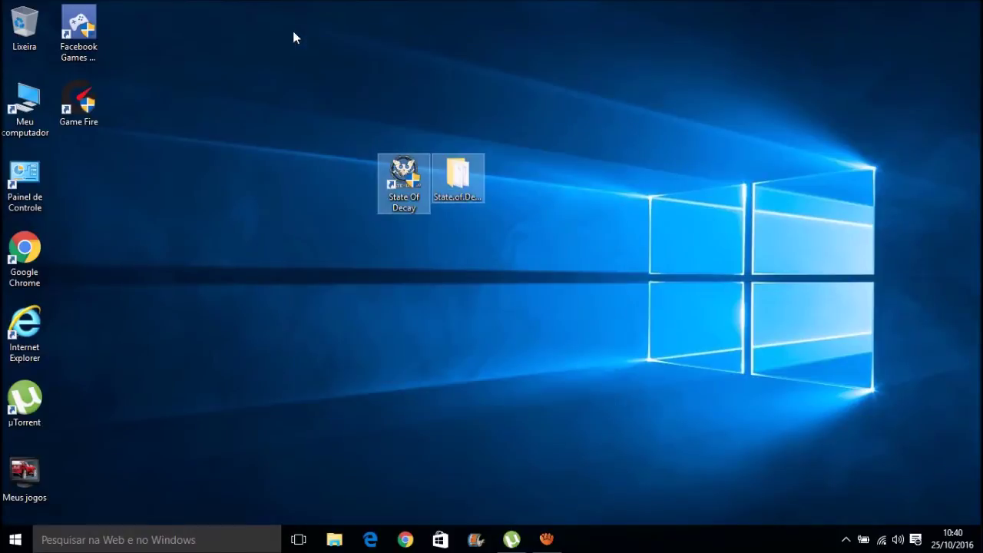
drag(574, 326, 229, 34)
drag(650, 404, 299, 62)
drag(621, 355, 322, 63)
drag(614, 329, 222, 74)
drag(567, 359, 294, 48)
drag(592, 340, 277, 64)
drag(556, 336, 276, 2)
drag(558, 354, 236, 3)
drag(537, 307, 210, 5)
drag(550, 396, 372, 94)
drag(579, 372, 247, 93)
drag(526, 384, 296, 3)
drag(538, 308, 277, 36)
drag(604, 438, 293, 32)
drag(565, 357, 327, 4)
- Move the State.of.Decay.v14.6.23.5340 folder on the desktop farther from the State Of Decay shortcut
click(466, 166)
drag(467, 166, 520, 166)
click(550, 306)
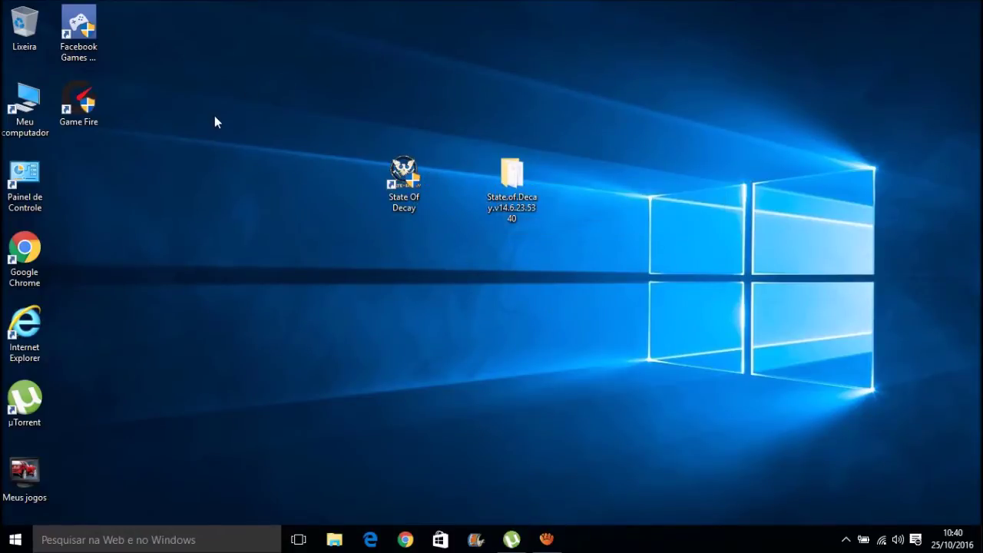
- Open the State.of.Decay.v14.6.23.5340 folder, view the contents of its As Tradução em PT-BR subfolder, and return to the parent folder
click(516, 184)
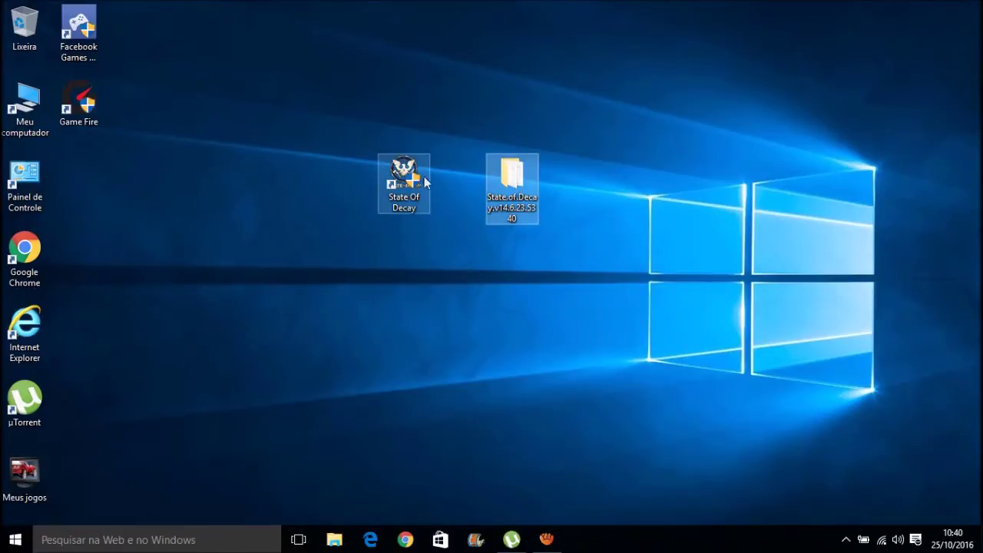
click(490, 175)
double_click(492, 175)
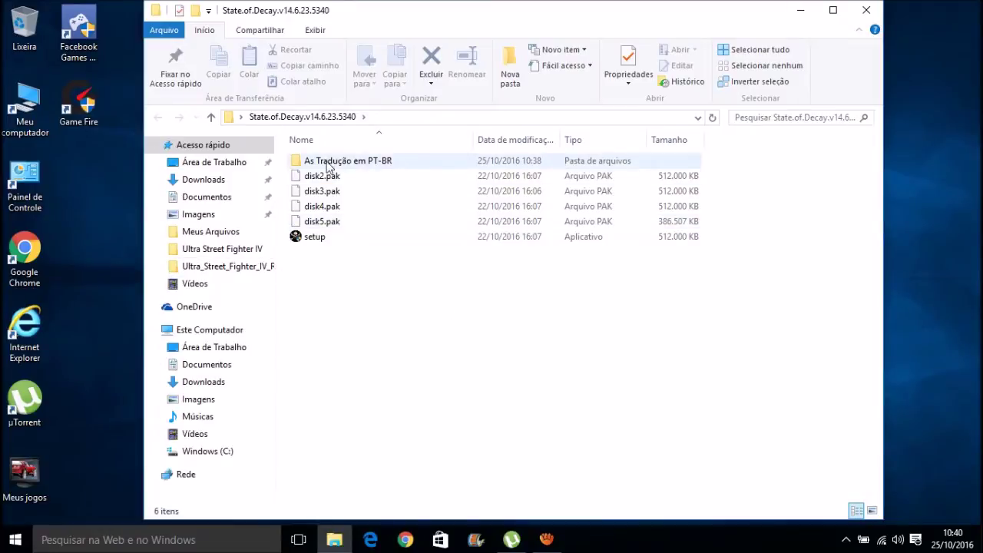
double_click(360, 160)
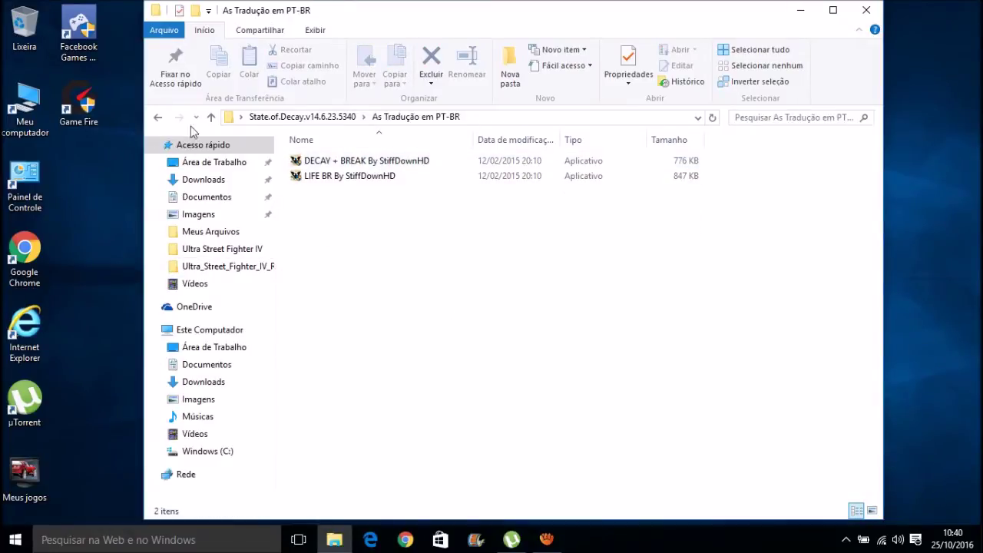
click(162, 119)
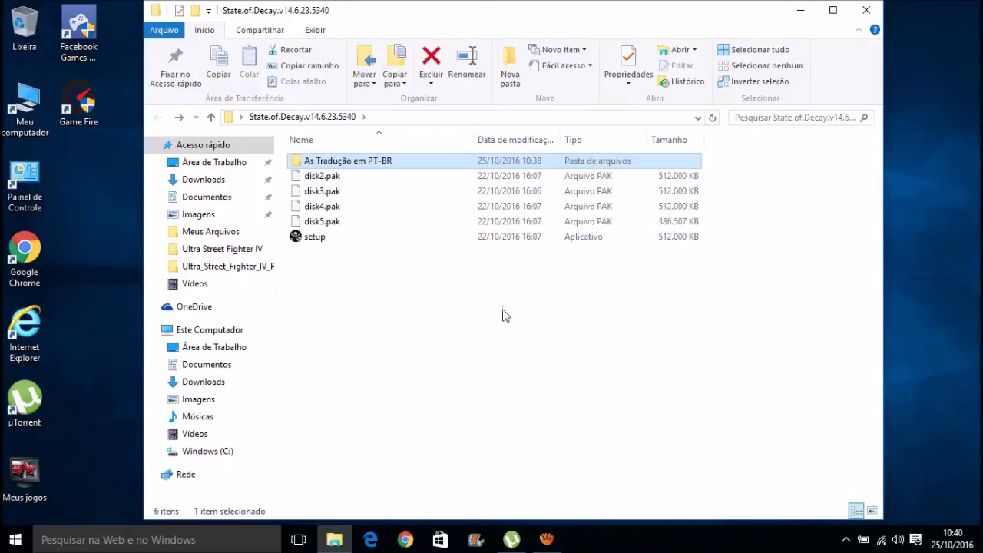
click(413, 347)
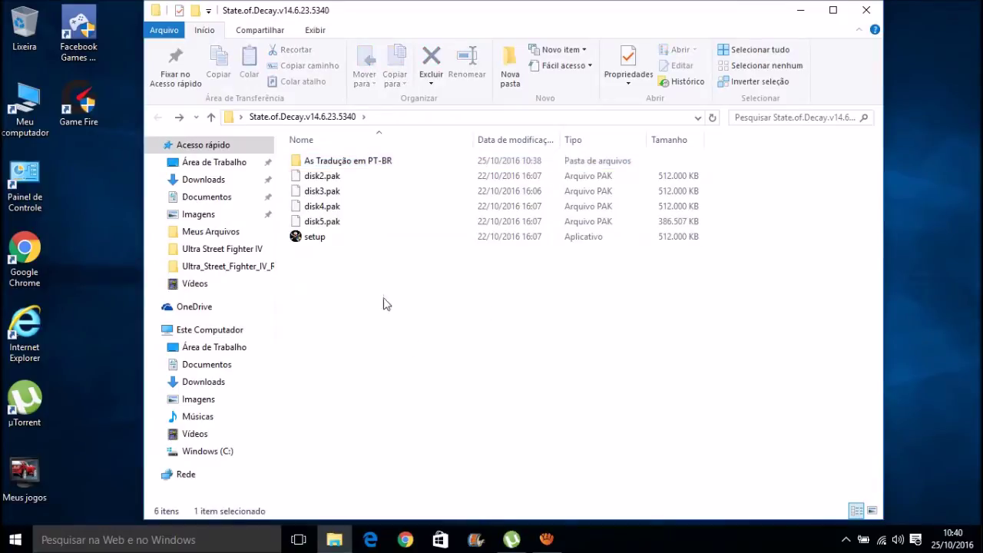
- Run the game's setup as administrator, accept English as the installer language, and close the folder window behind it
click(333, 244)
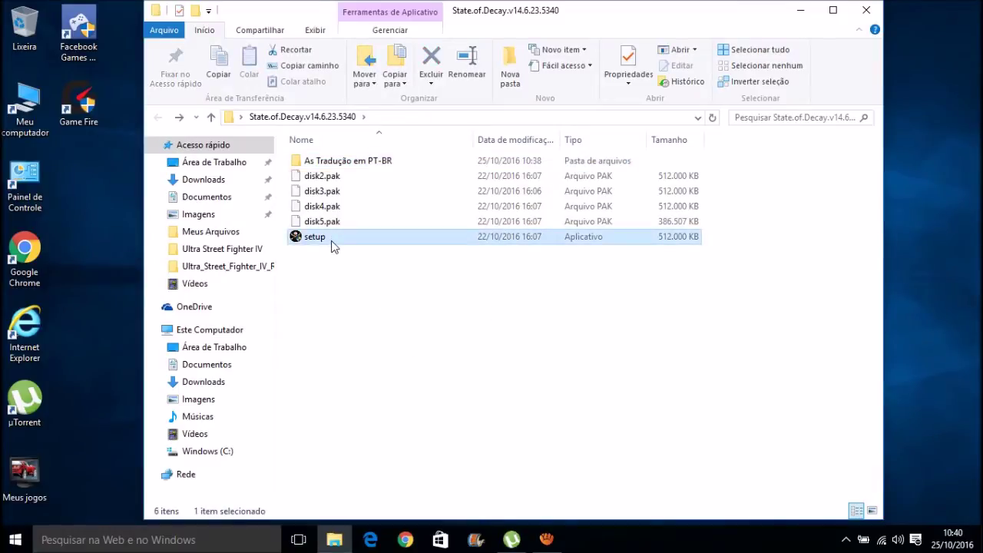
double_click(331, 240)
right_click(331, 240)
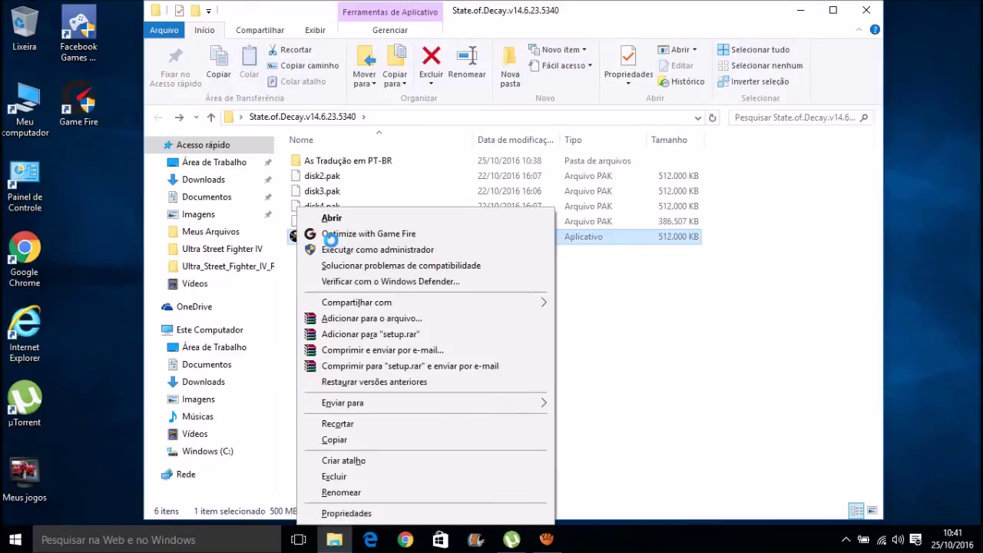
click(342, 250)
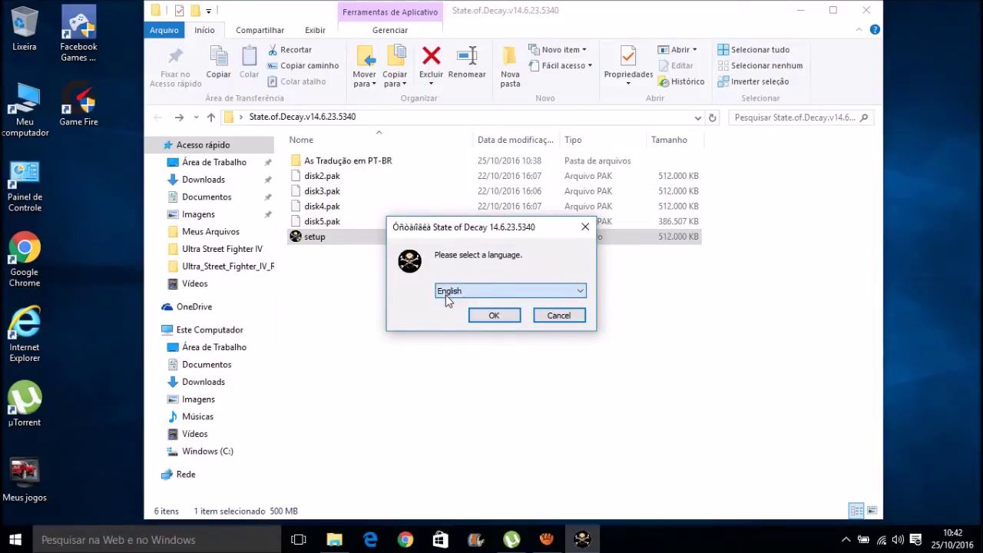
click(487, 321)
click(868, 13)
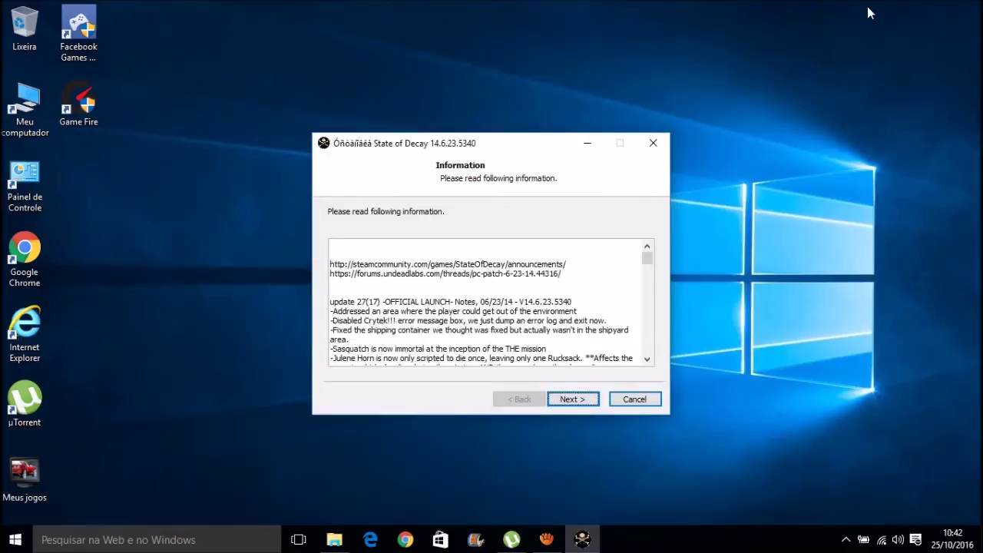
- Continue to the install location page, examine the destination folder path, and open the folder browser without choosing another folder
click(582, 404)
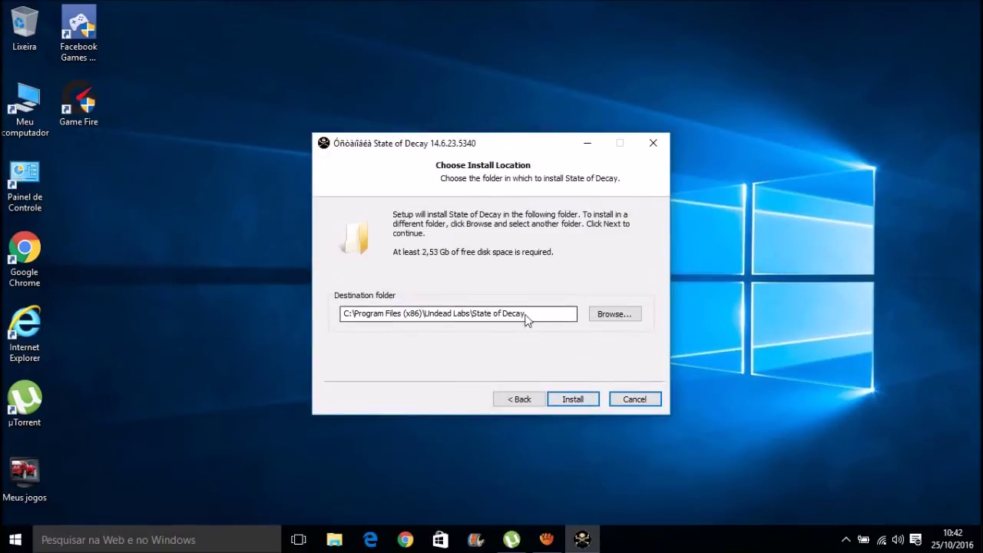
drag(555, 320, 329, 314)
drag(540, 323, 287, 320)
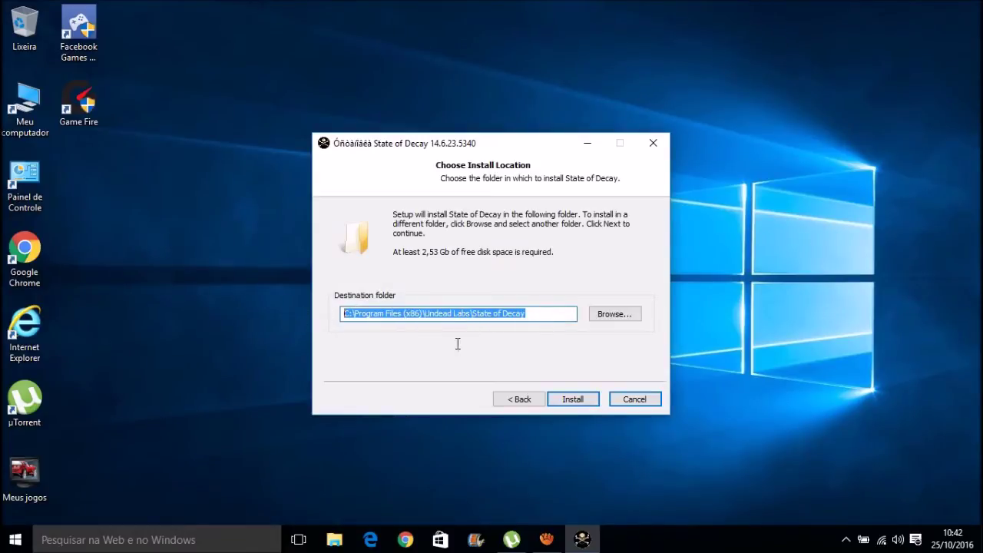
click(621, 315)
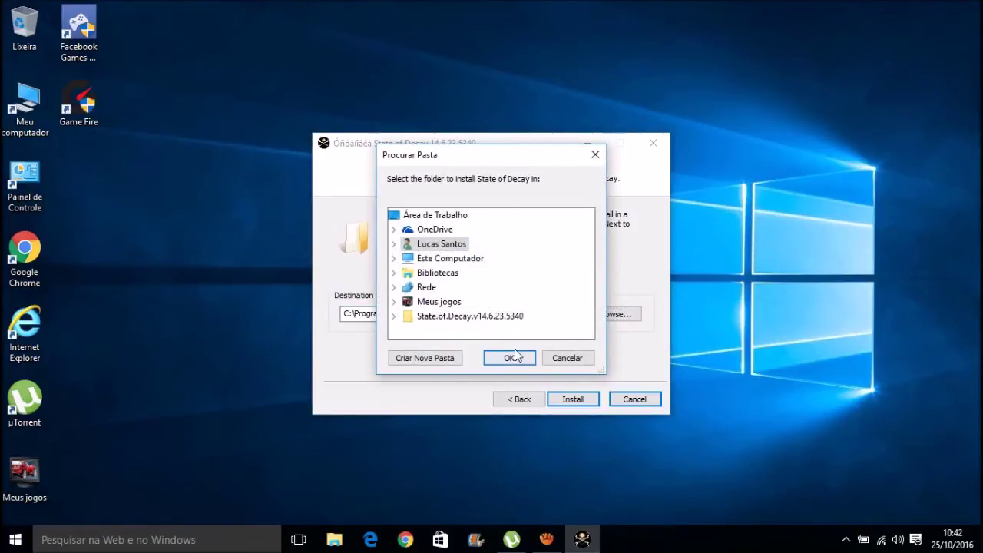
click(568, 358)
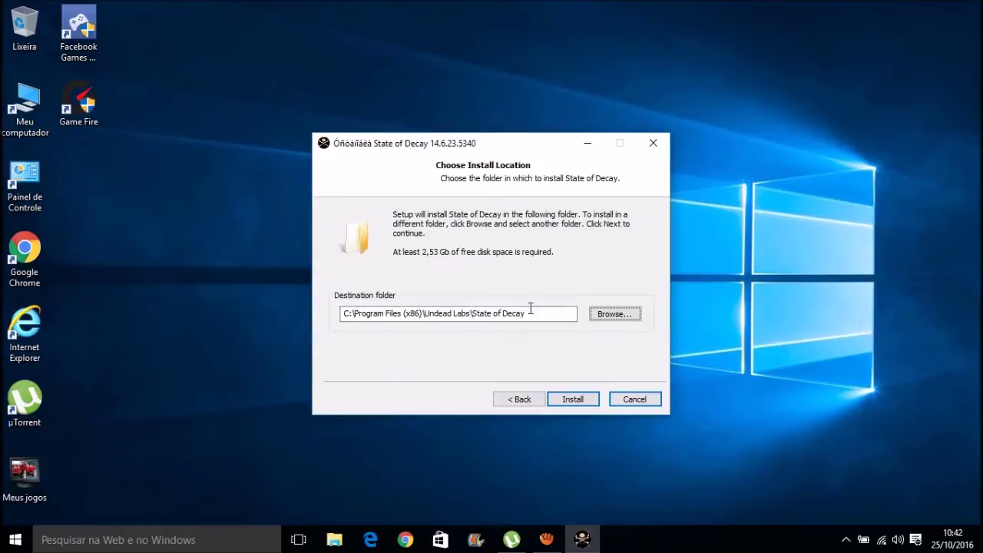
- Cancel the State of Decay installer and confirm quitting
click(573, 399)
click(633, 401)
click(509, 320)
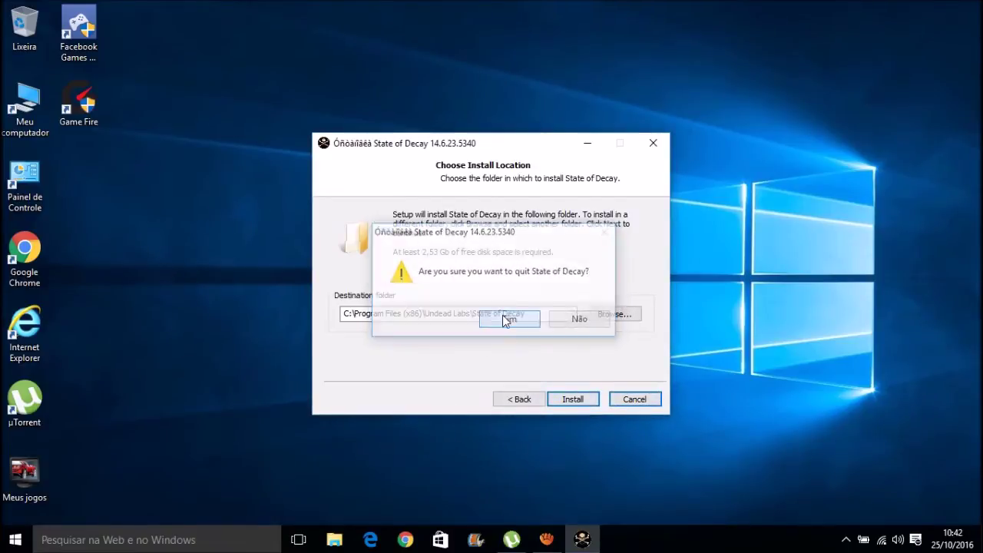
right_click(4, 4)
click(34, 42)
mouse_move(404, 180)
mouse_down()
mouse_move(290, 214)
mouse_move(310, 197)
mouse_move(400, 181)
mouse_up()
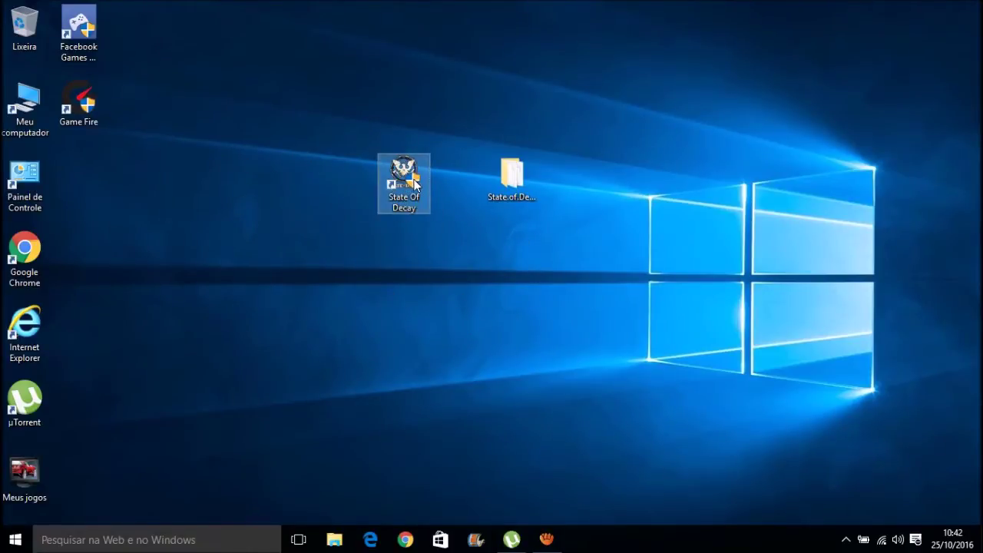
click(521, 323)
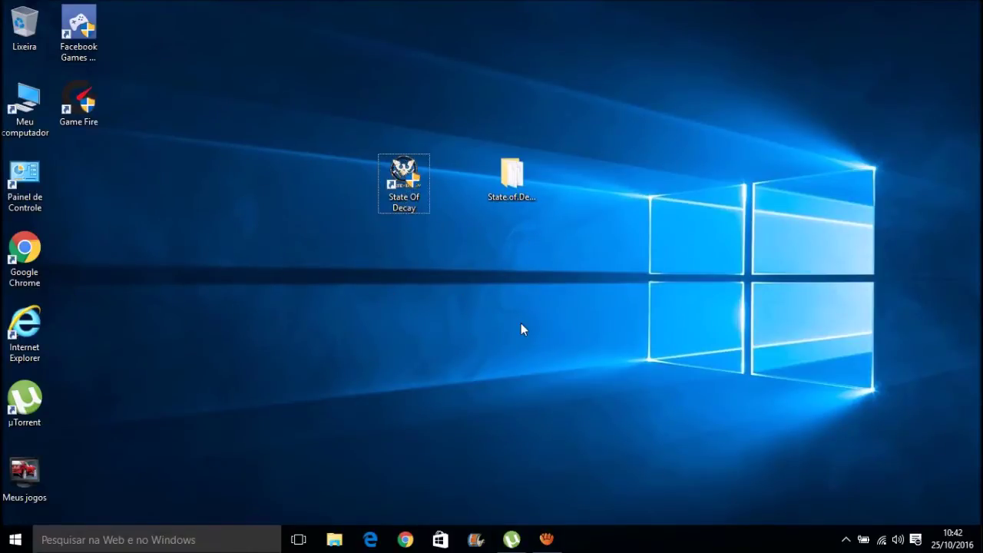
- Run DECAY + BREAK By StiffDownHD as administrator from the As Tradução em PT-BR subfolder of State.of.Decay.v14.6.23.5340
click(519, 182)
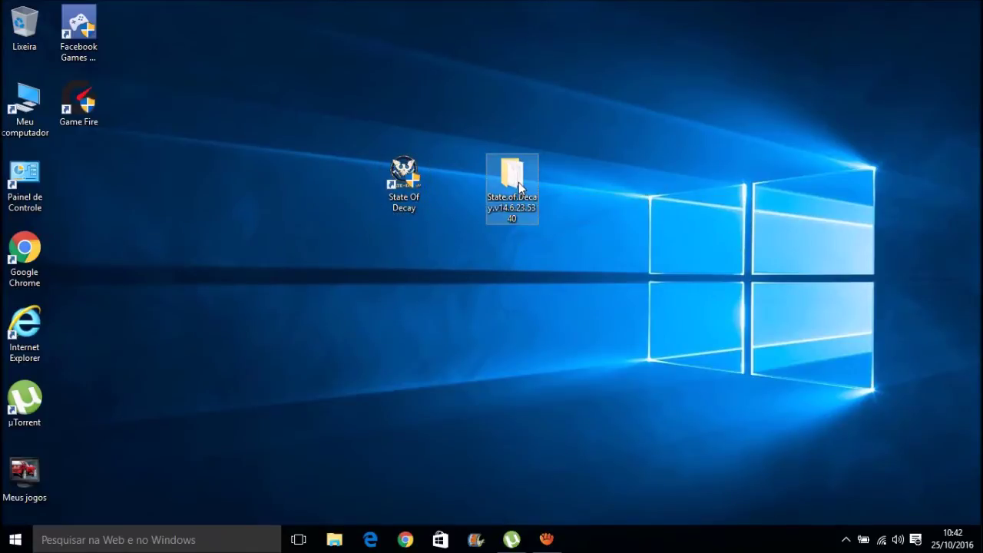
double_click(518, 182)
double_click(321, 161)
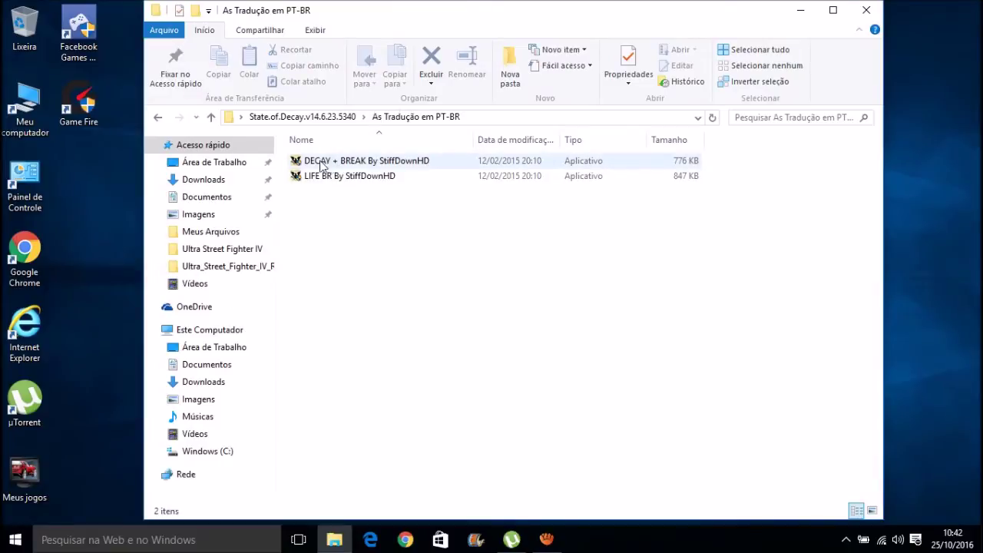
click(322, 162)
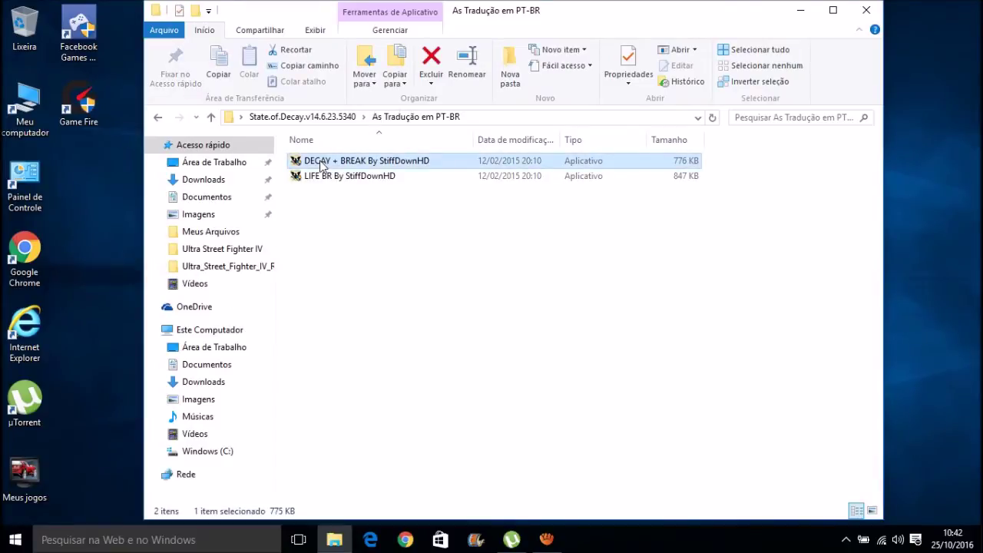
right_click(319, 161)
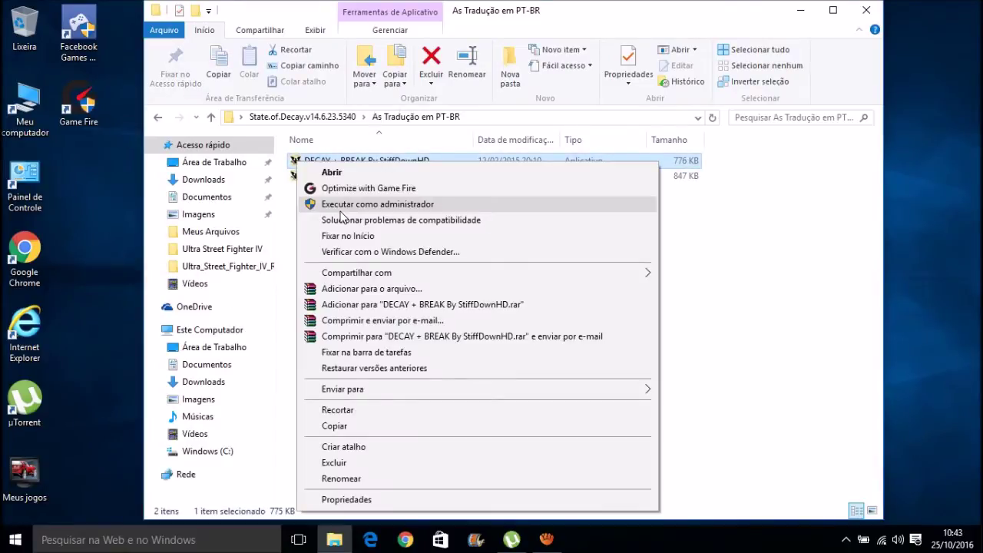
click(341, 208)
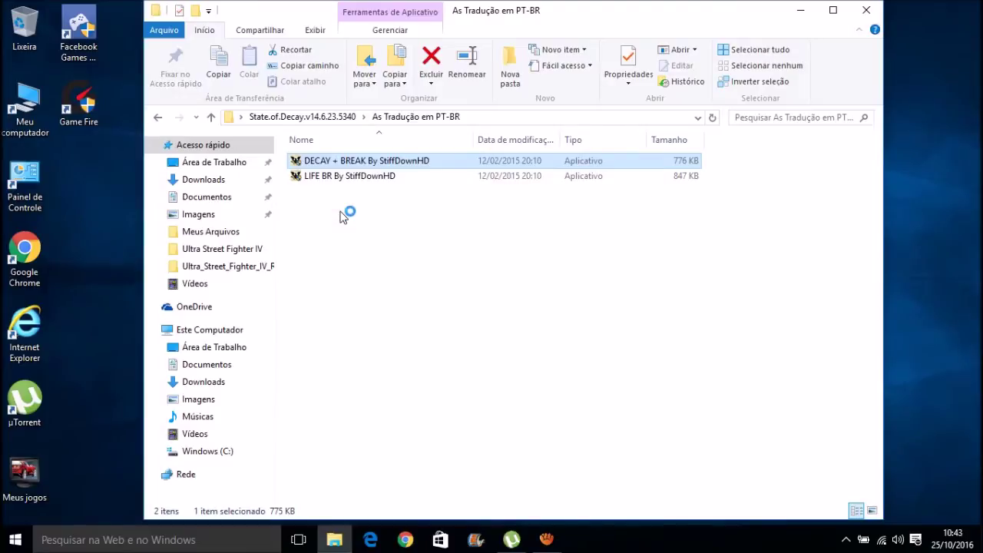
- Advance the translation installer past the credits page and start a manual search for StateOfDecay.exe
click(578, 388)
click(578, 388)
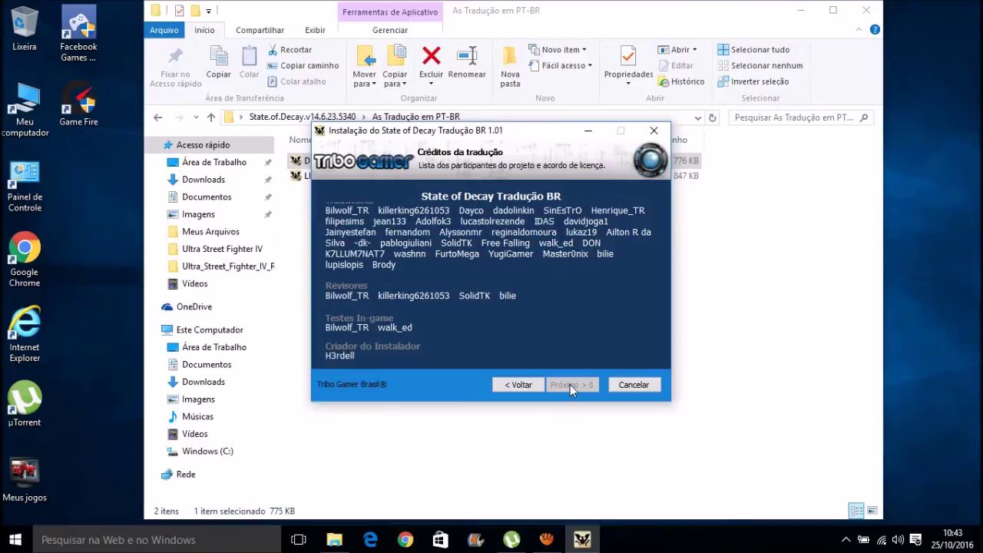
click(570, 384)
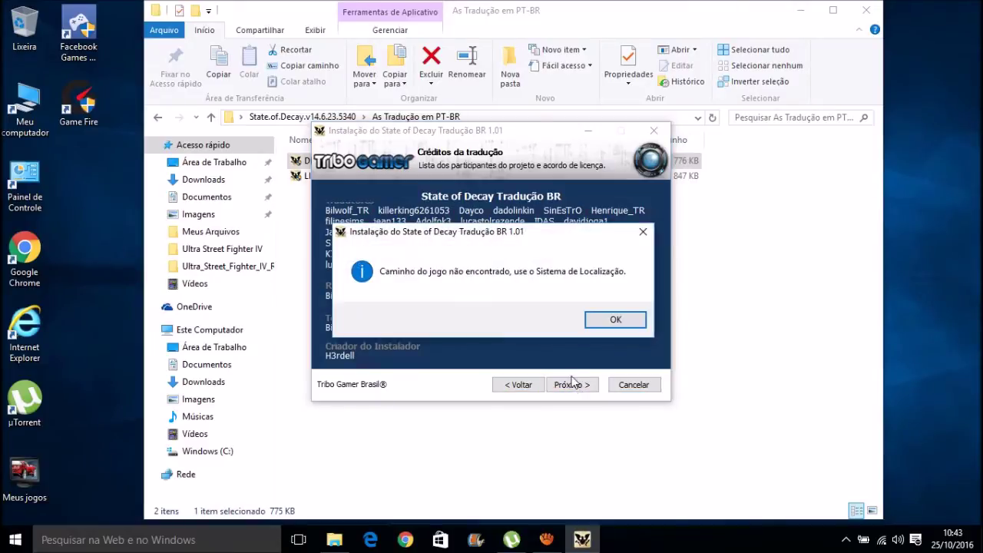
click(618, 320)
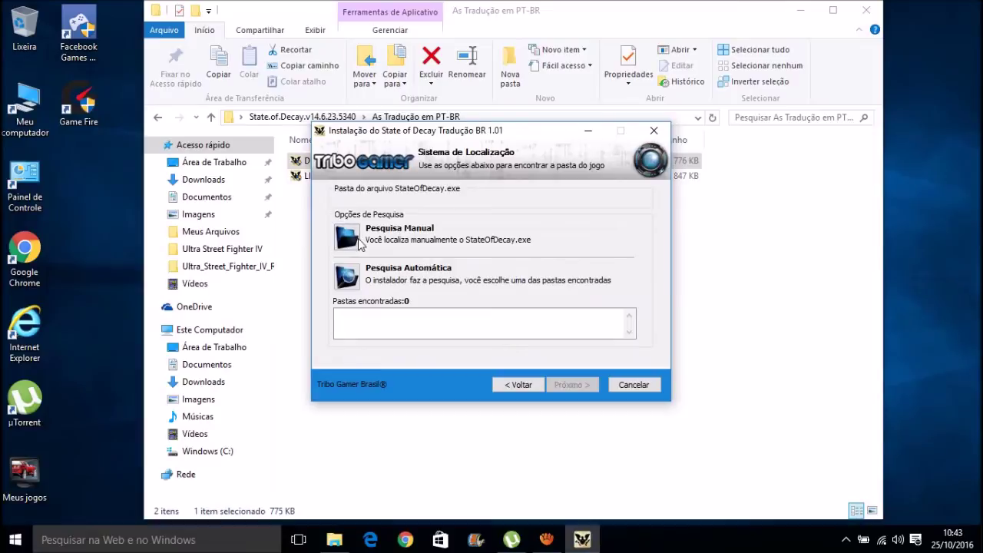
click(358, 243)
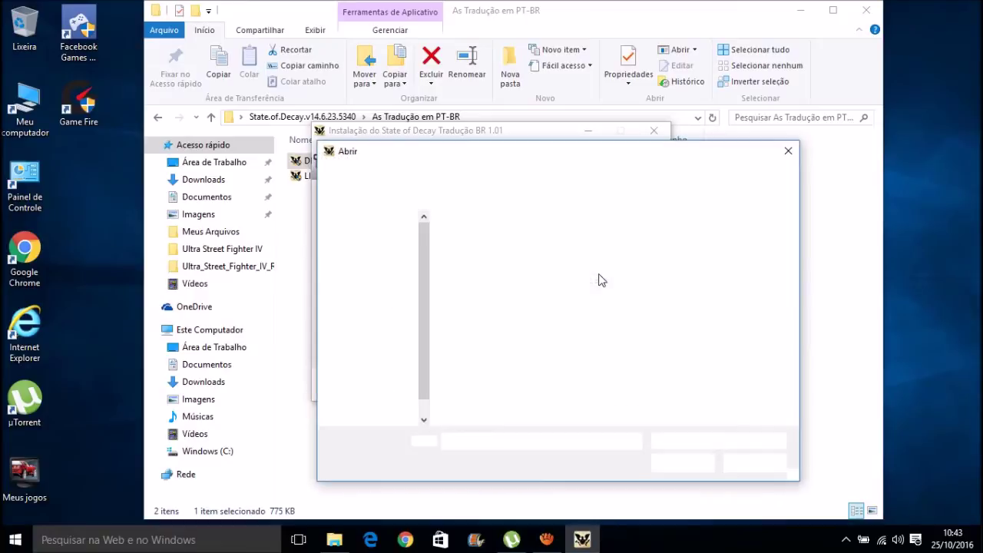
- Browse to the Arquivos de Programas (x86) folder on Windows (C:) and look through it for the installed games folder
click(377, 408)
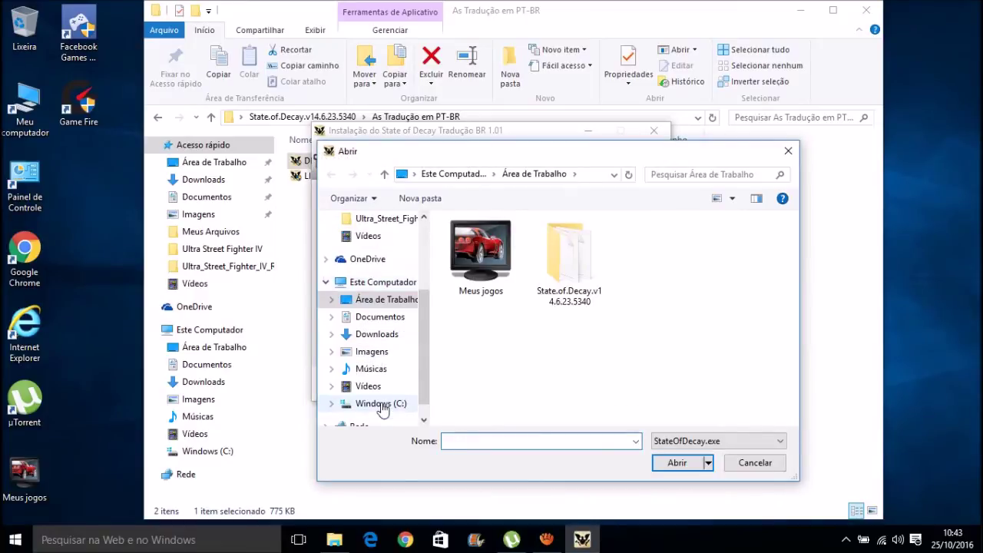
click(381, 406)
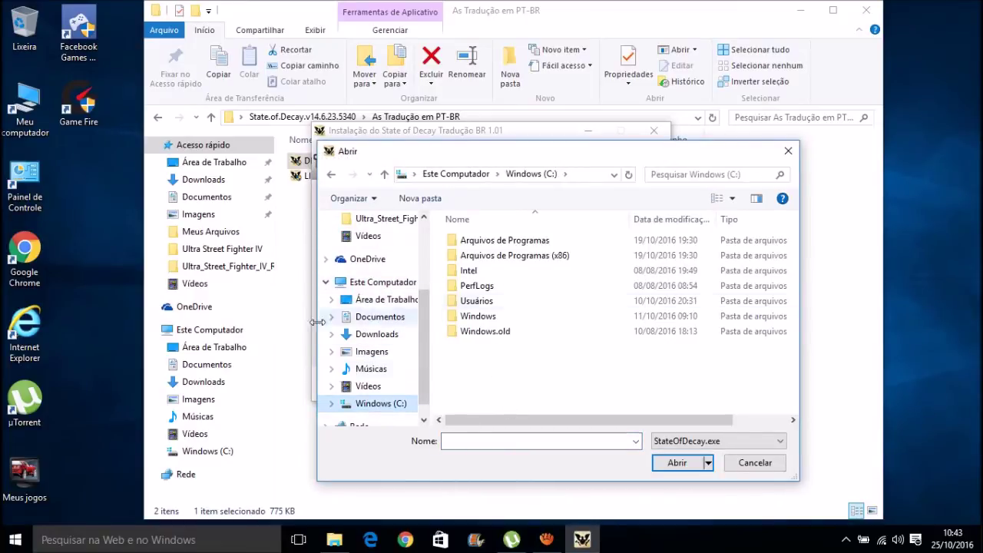
double_click(545, 261)
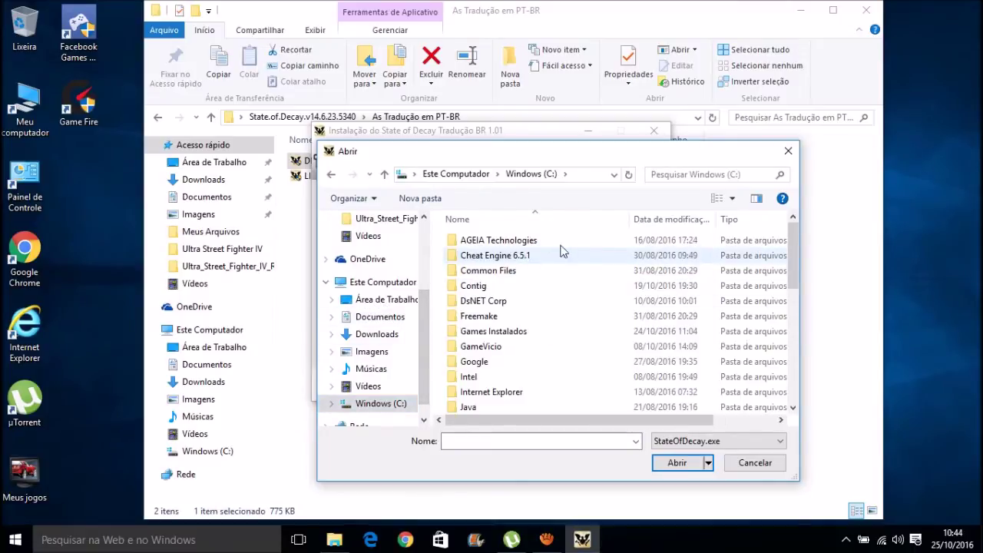
drag(792, 265, 791, 345)
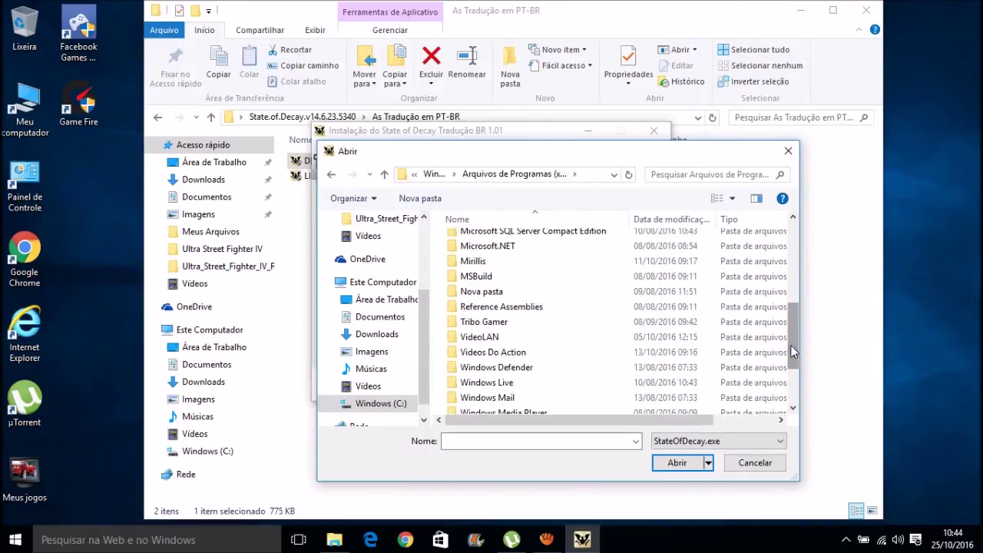
click(600, 337)
drag(791, 340, 797, 276)
- Open the Games Instalados folder inside Arquivos de Programas (x86)
click(477, 279)
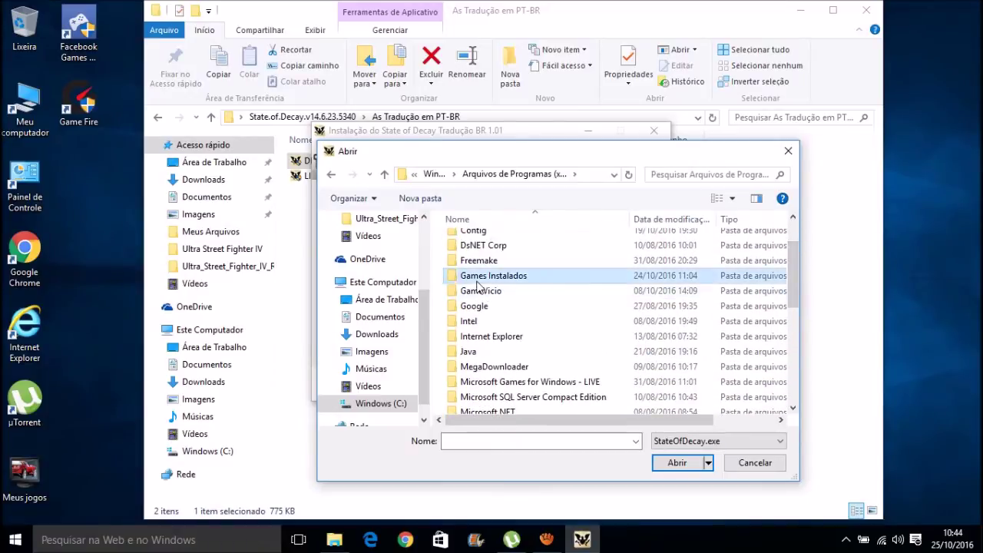
double_click(476, 278)
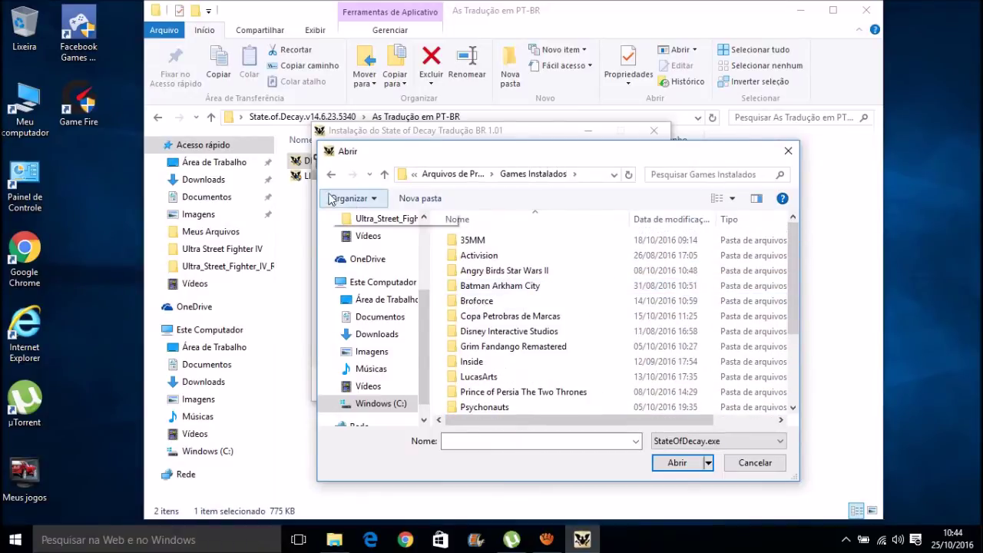
key(alt+Left)
mouse_move(794, 251)
mouse_down()
mouse_move(791, 366)
mouse_move(783, 259)
mouse_up()
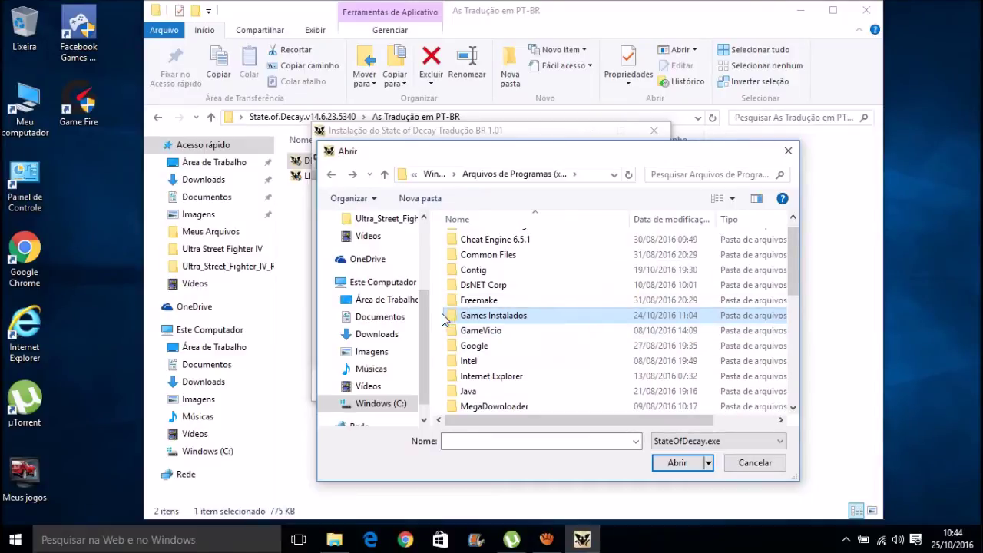
double_click(520, 323)
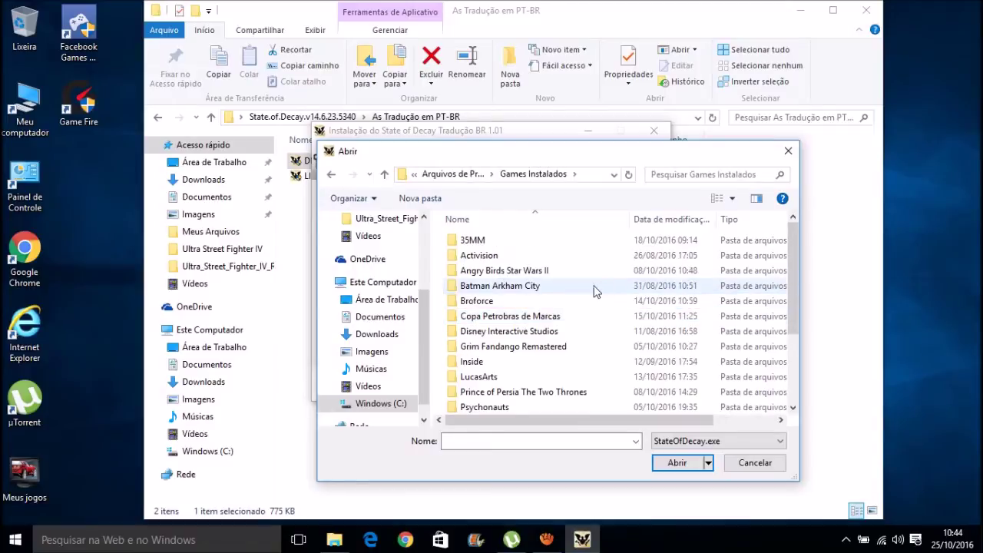
- Choose StateOfDecay.exe in the redist subfolder of State of Decay as the game file for the translation installer
scroll(593, 289, down, 3)
click(509, 389)
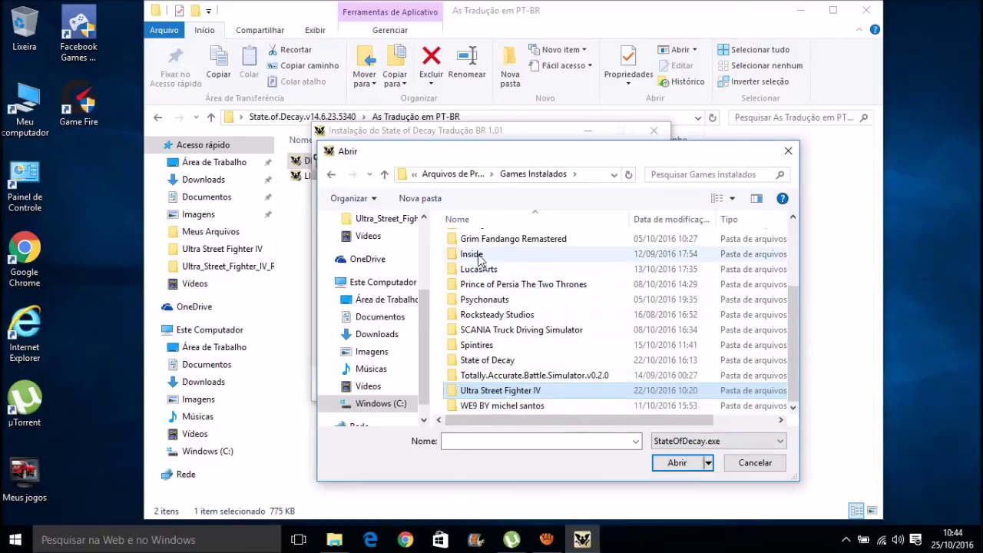
double_click(522, 362)
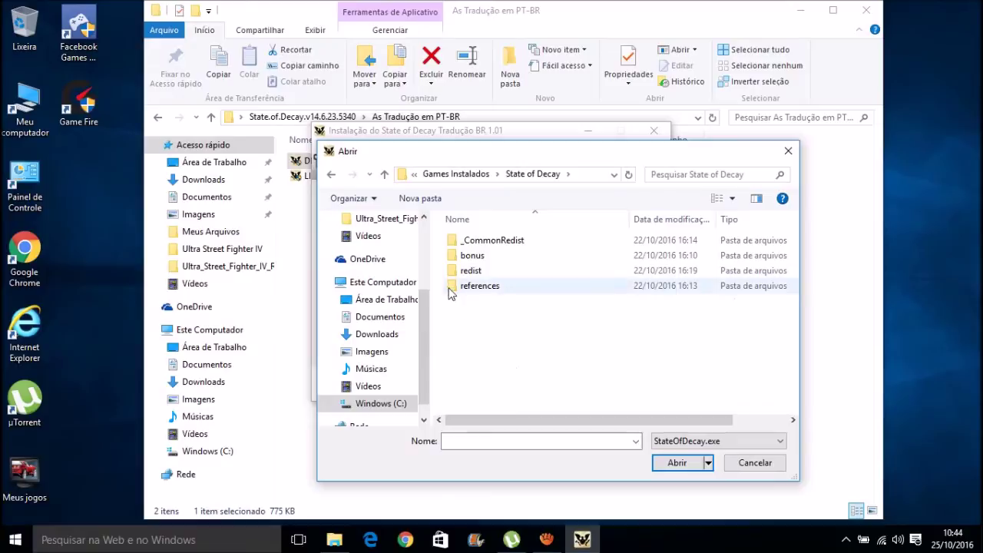
double_click(500, 272)
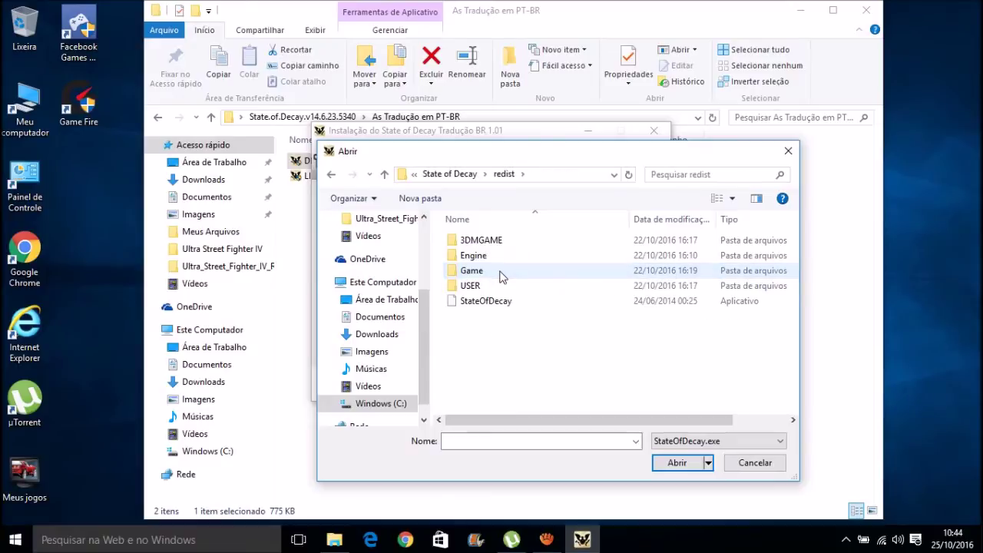
click(505, 307)
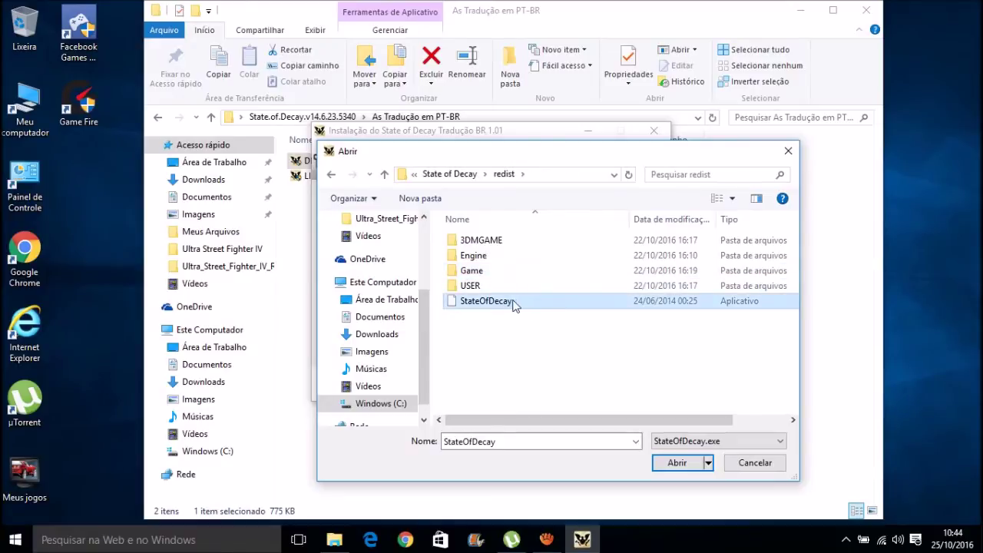
click(678, 464)
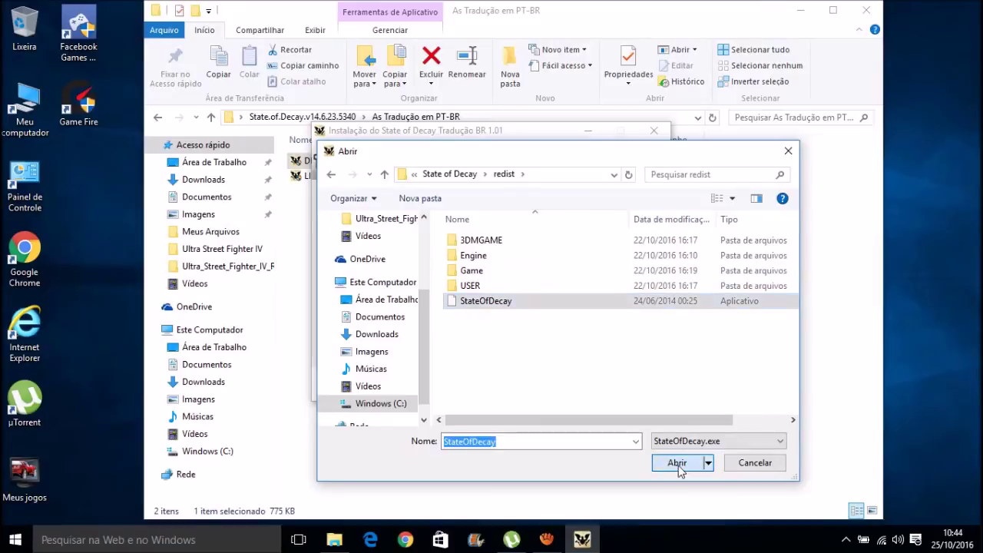
click(677, 463)
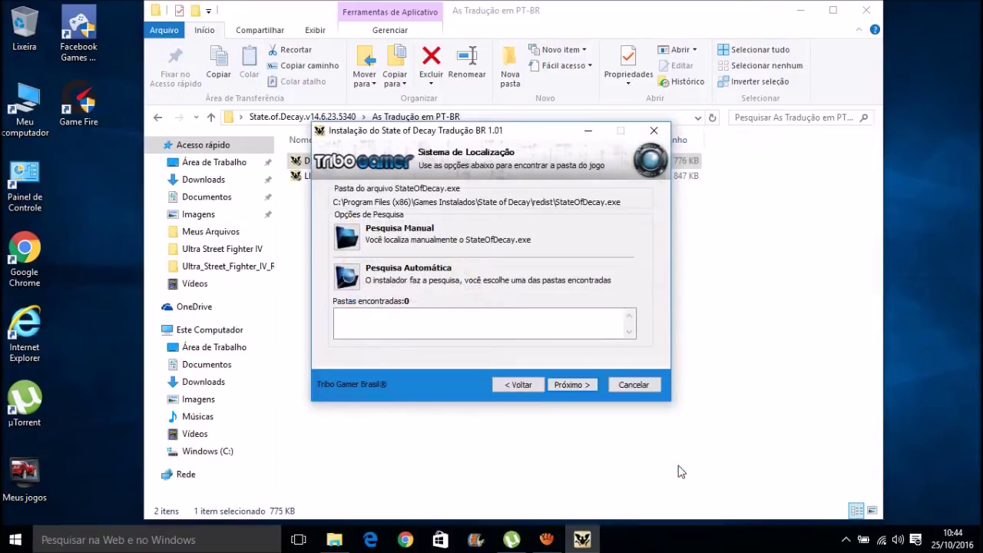
- Install the State of Decay Tradução BR 1.01 in the game's redist folder and finish the installer without launching the game
click(570, 386)
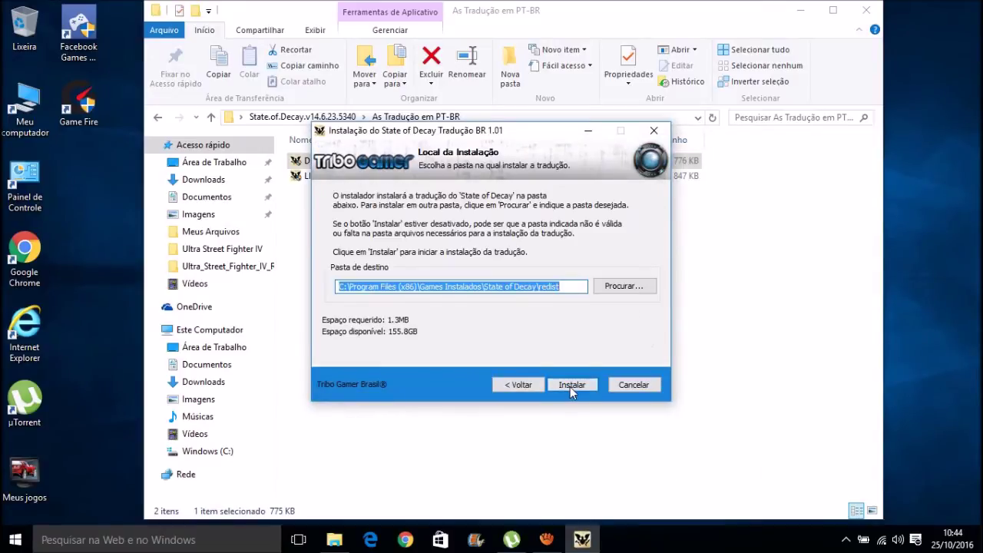
click(570, 387)
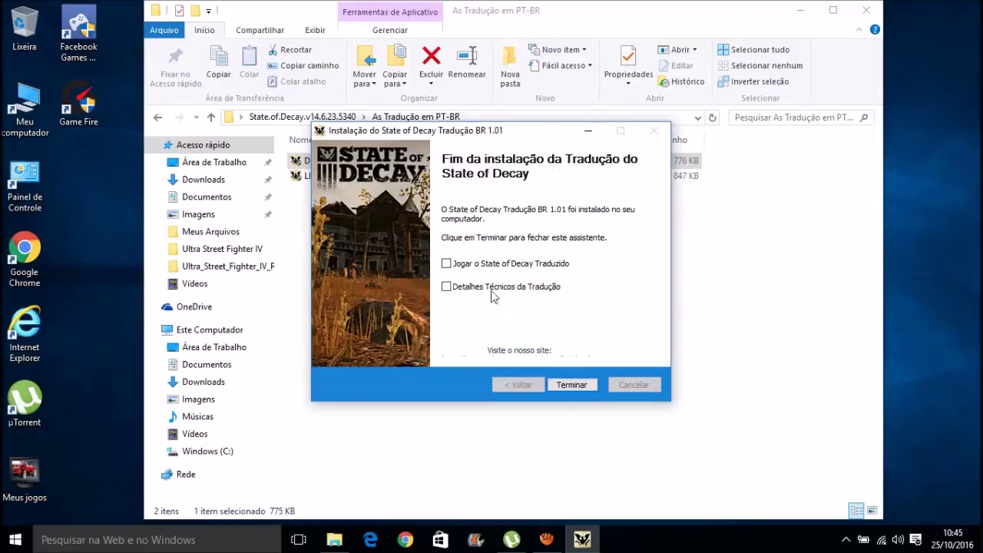
click(570, 384)
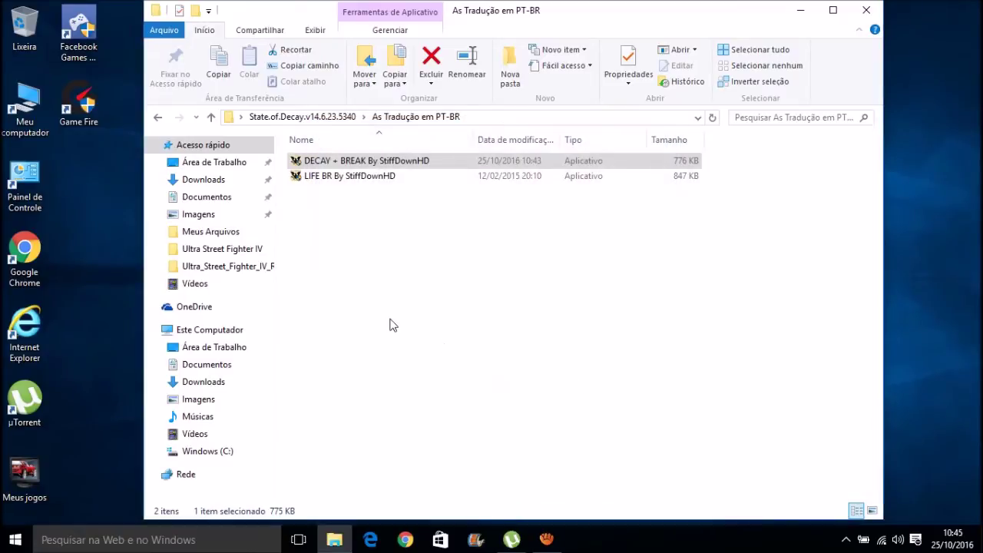
- Run LIFE BR By StiffDownHD as administrator from the As Tradução em PT-BR folder
right_click(278, 133)
click(310, 190)
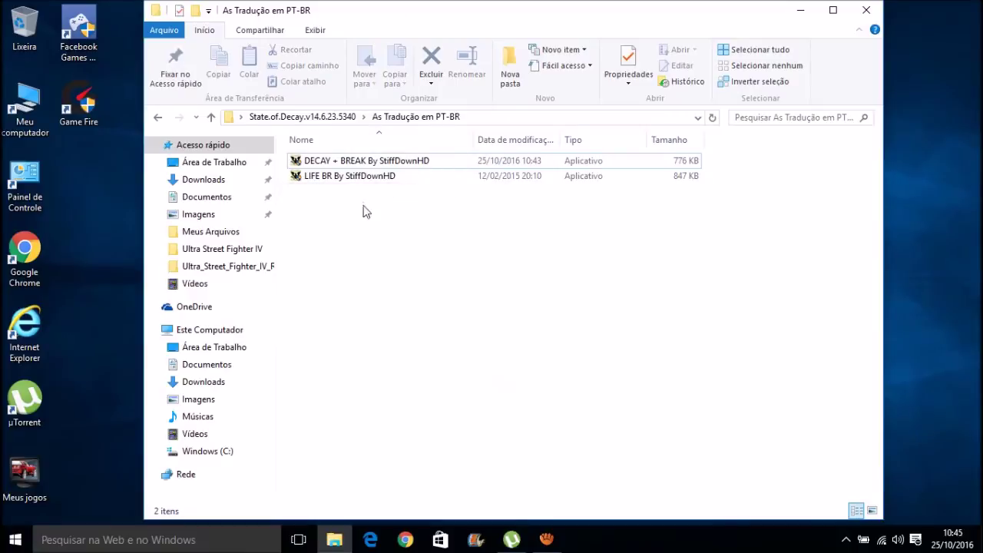
click(338, 178)
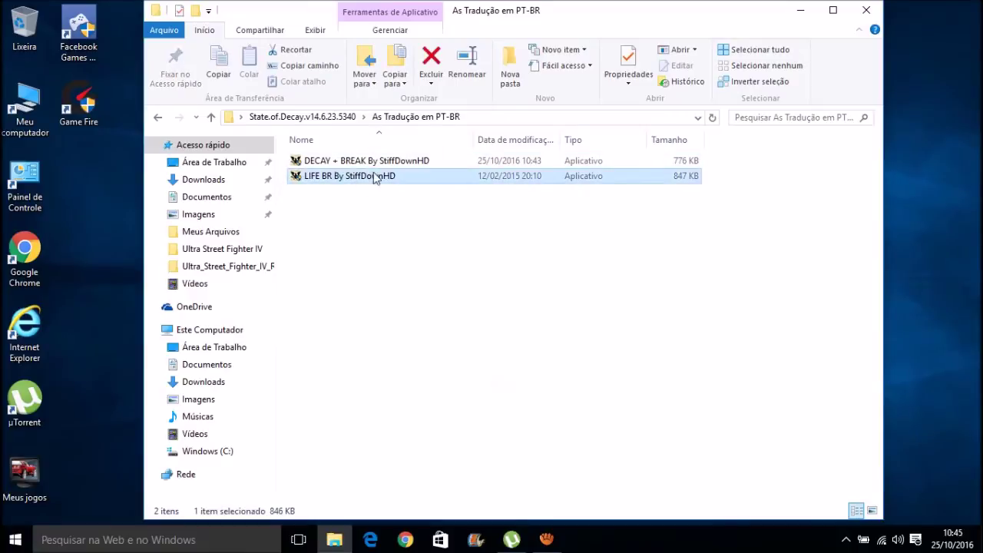
right_click(321, 179)
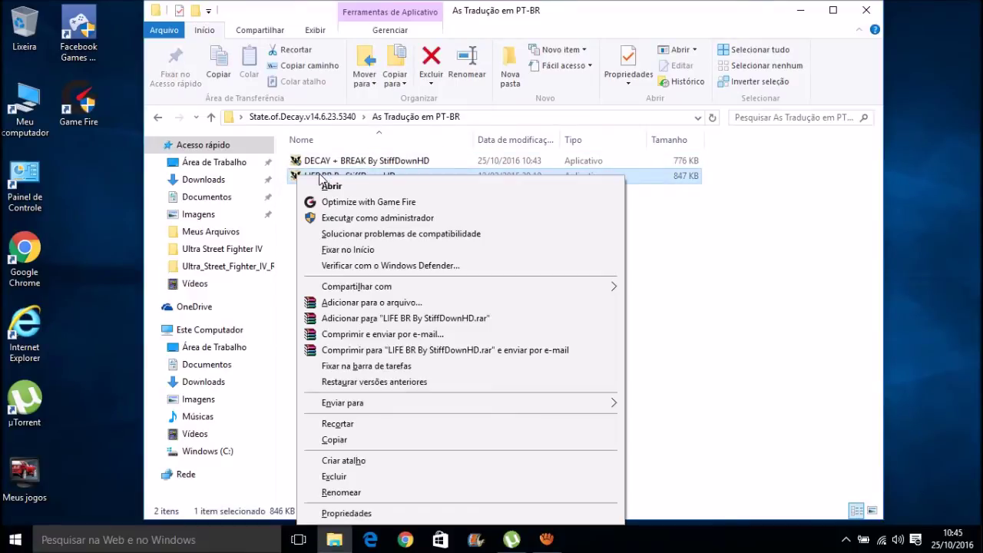
click(329, 221)
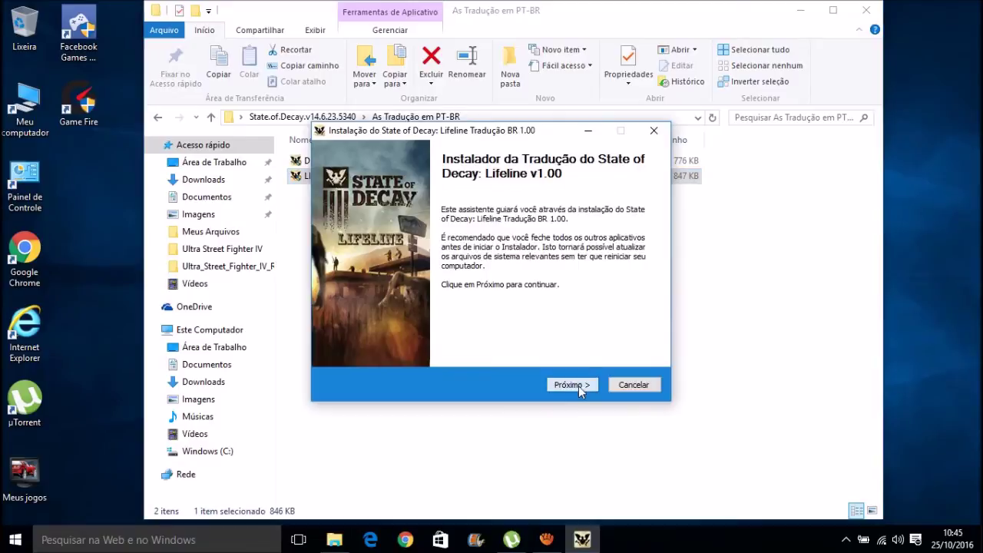
- Advance the Lifeline translation installer past the welcome and credits pages and start a manual search for StateOfDecay.exe
click(579, 386)
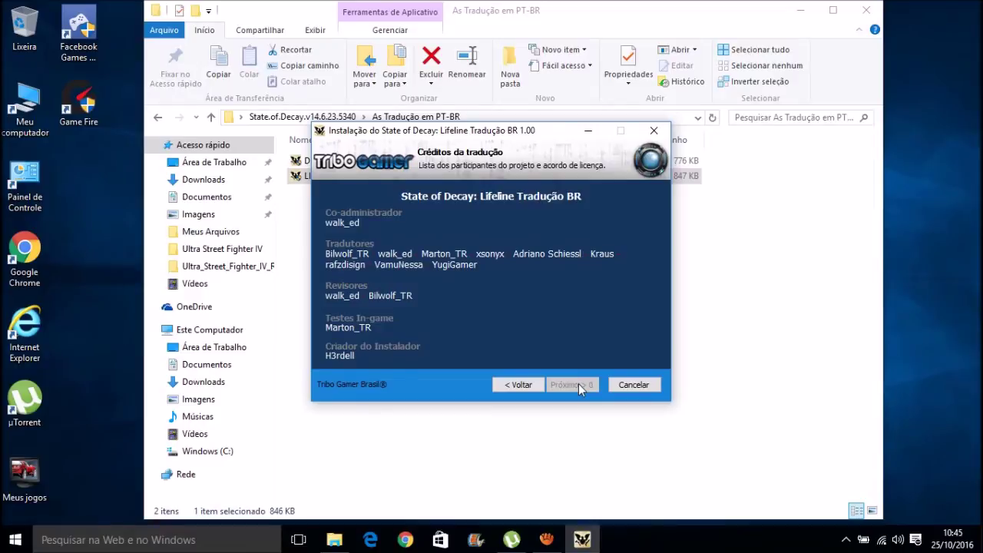
click(579, 384)
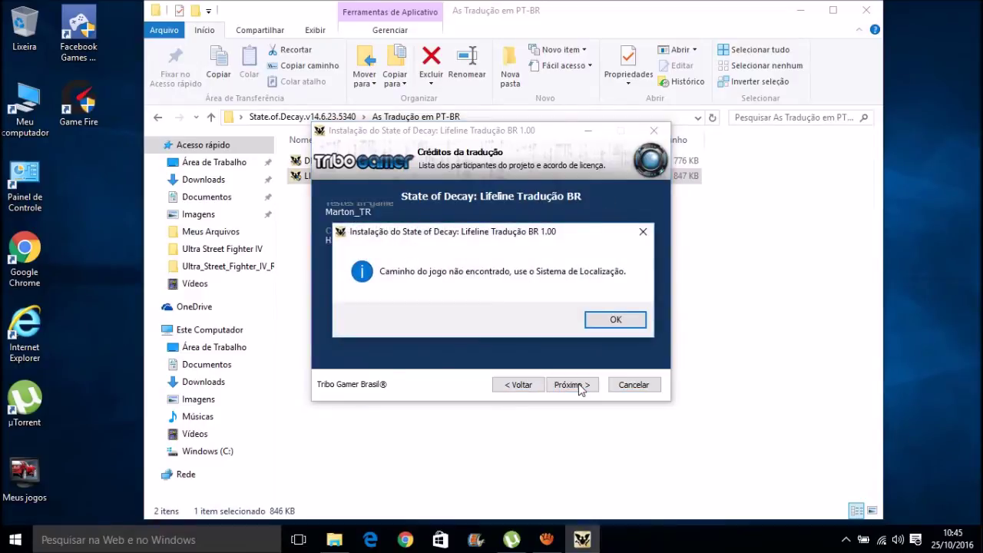
click(607, 322)
click(353, 239)
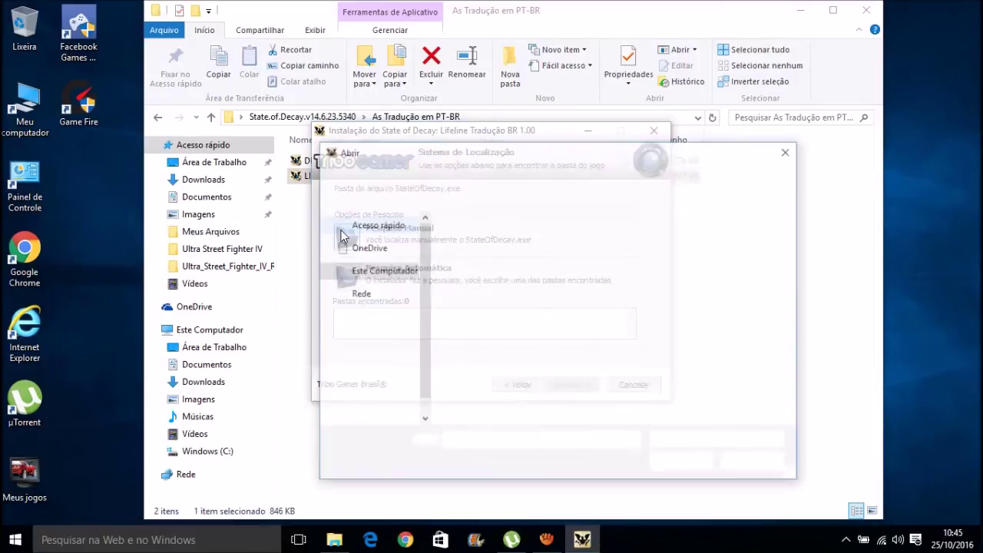
- Choose StateOfDecay.exe from Arquivos de Programas (x86)\Games Instalados\State of Decay\redist on Windows (C:) as the Lifeline installer's game file
click(392, 406)
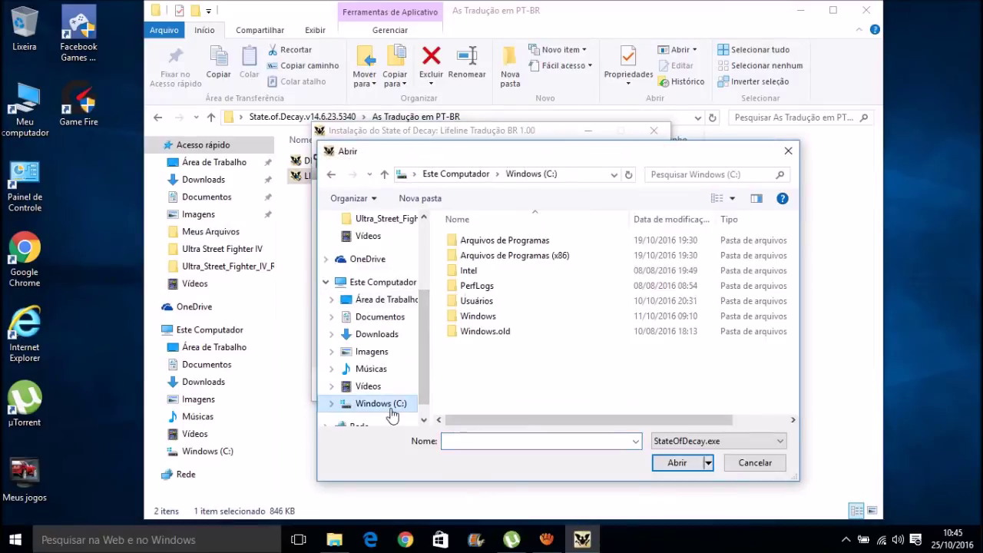
double_click(465, 257)
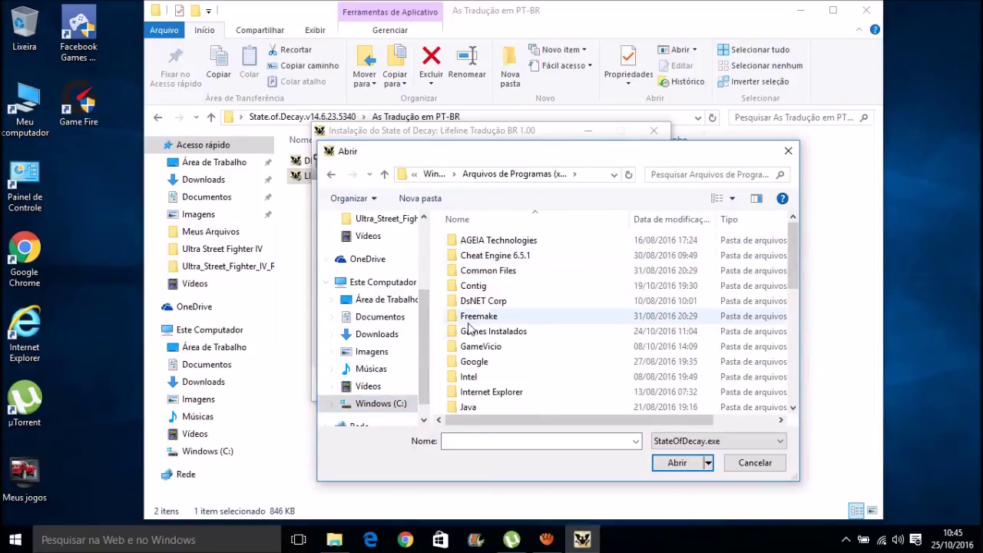
double_click(467, 329)
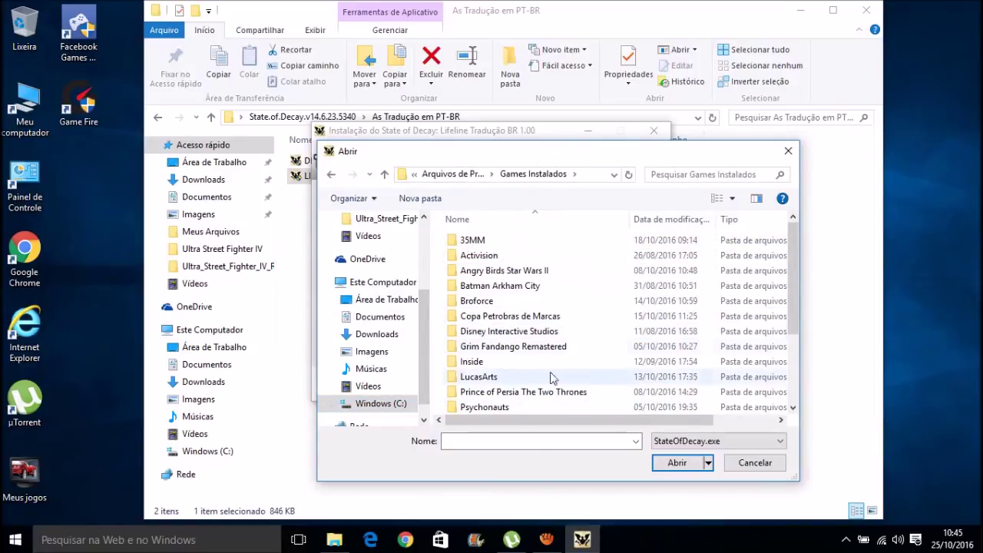
drag(791, 275, 791, 344)
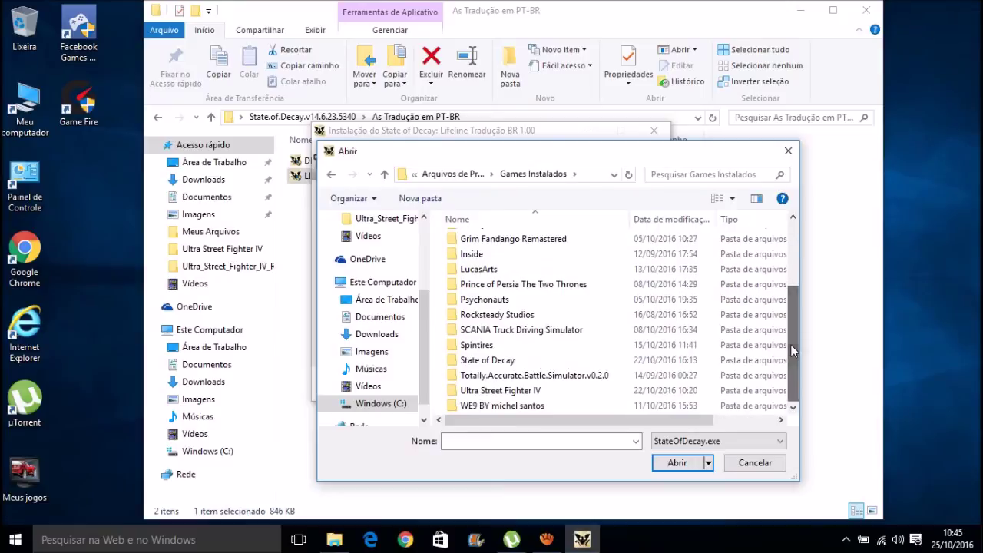
double_click(550, 361)
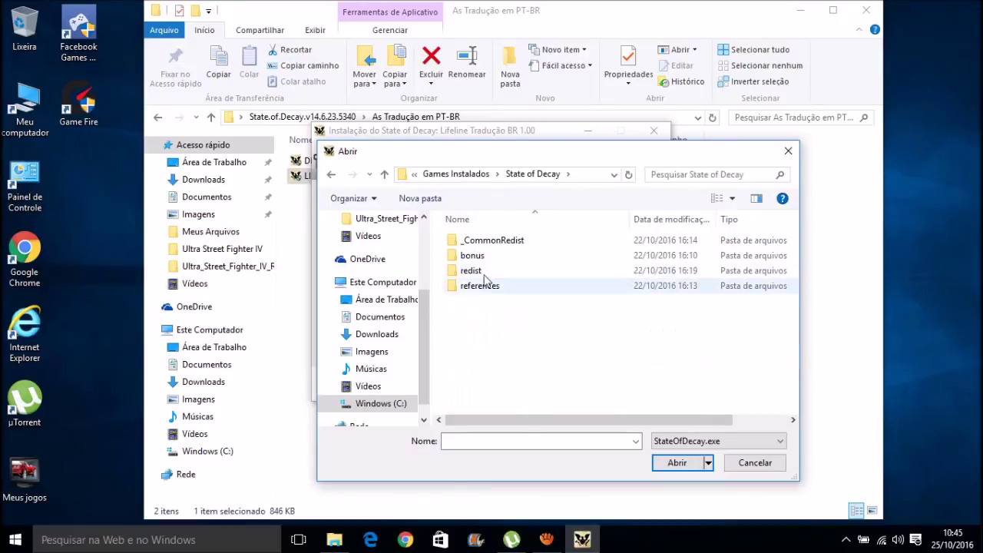
double_click(480, 270)
click(484, 304)
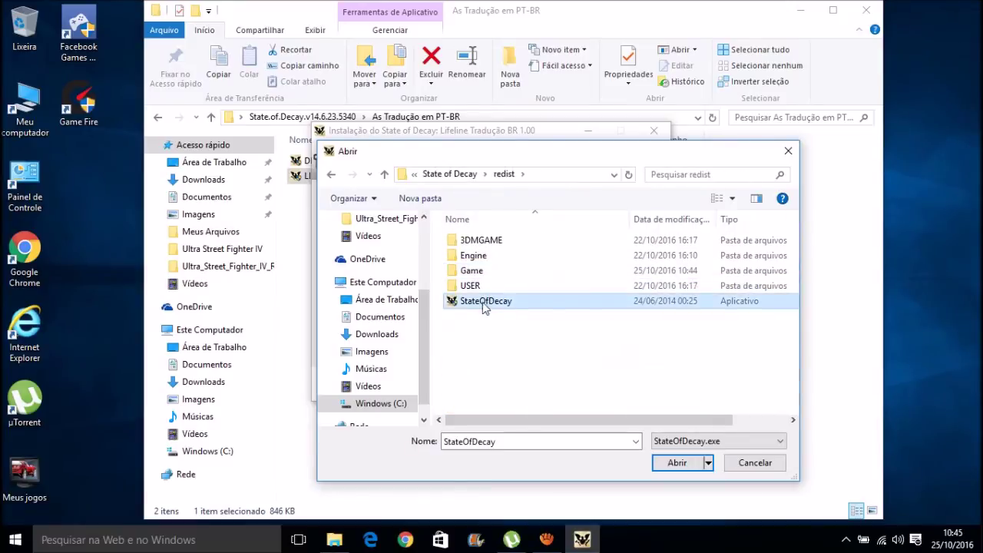
click(677, 463)
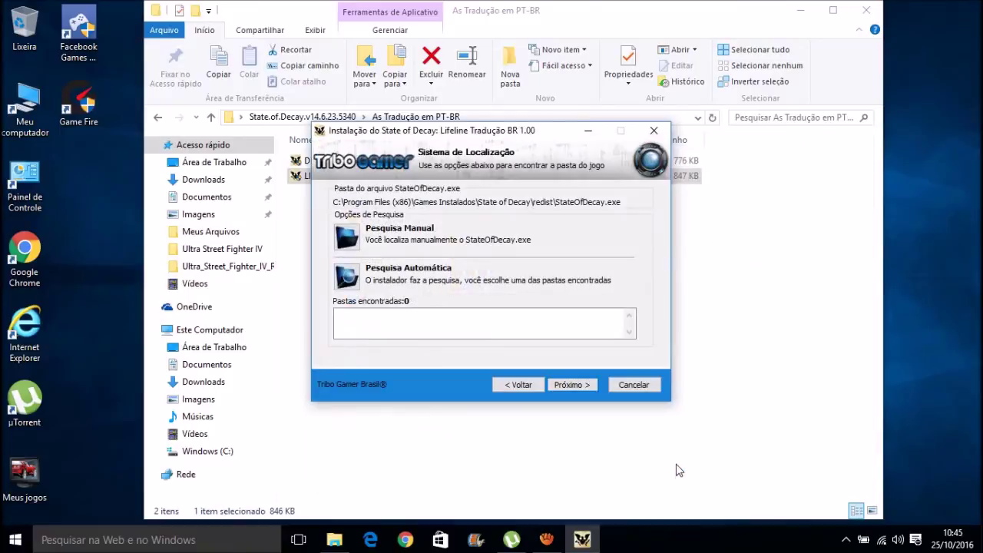
- Install the Lifeline Tradução BR 1.00 in the located game folder and finish the installer
click(574, 385)
click(575, 385)
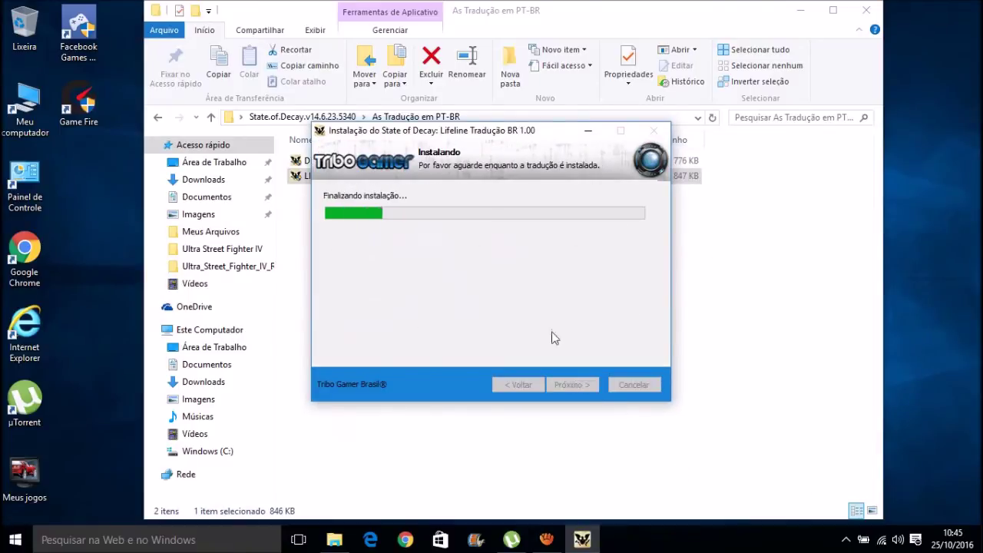
click(569, 384)
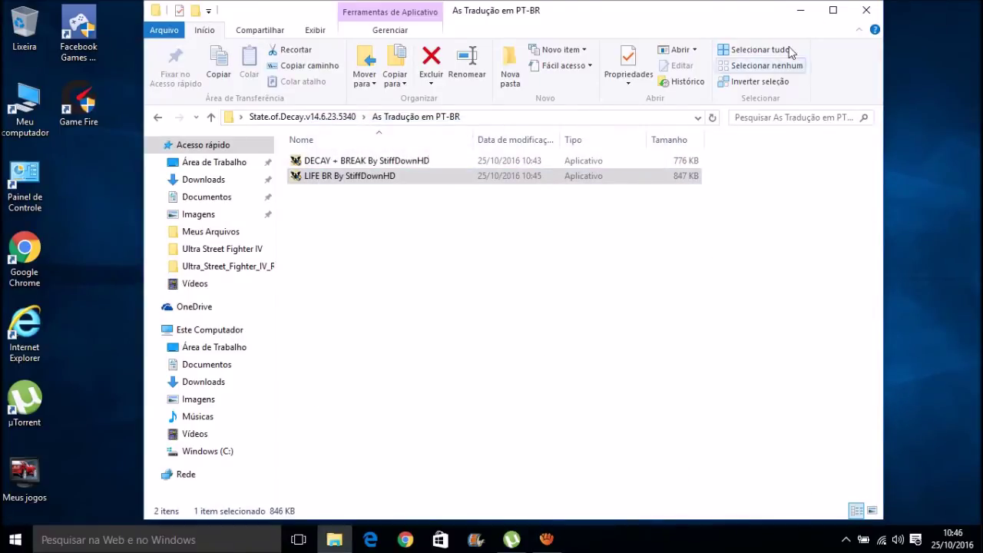
- Close the As Tradução em PT-BR folder window and clear the icon selection on the desktop
click(859, 10)
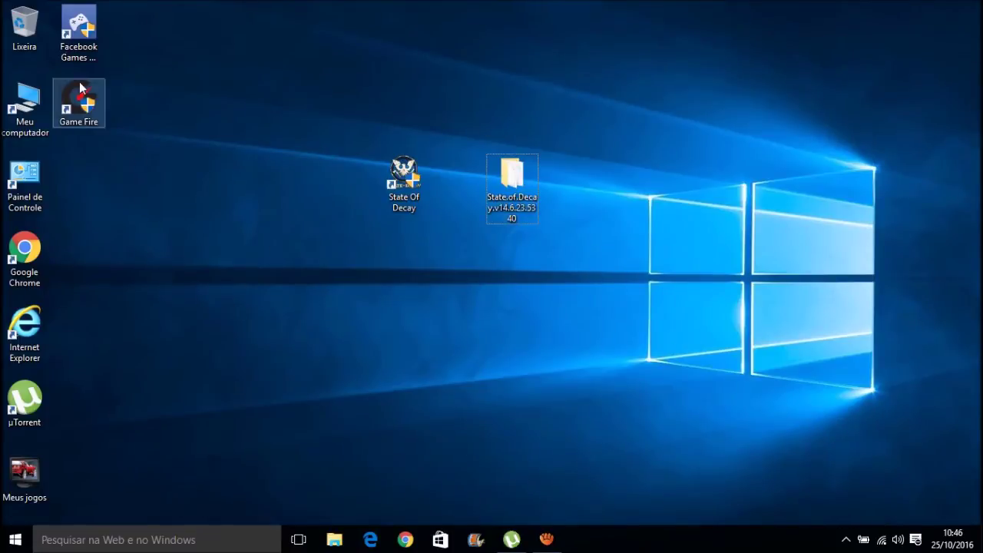
key(Menu)
click(38, 43)
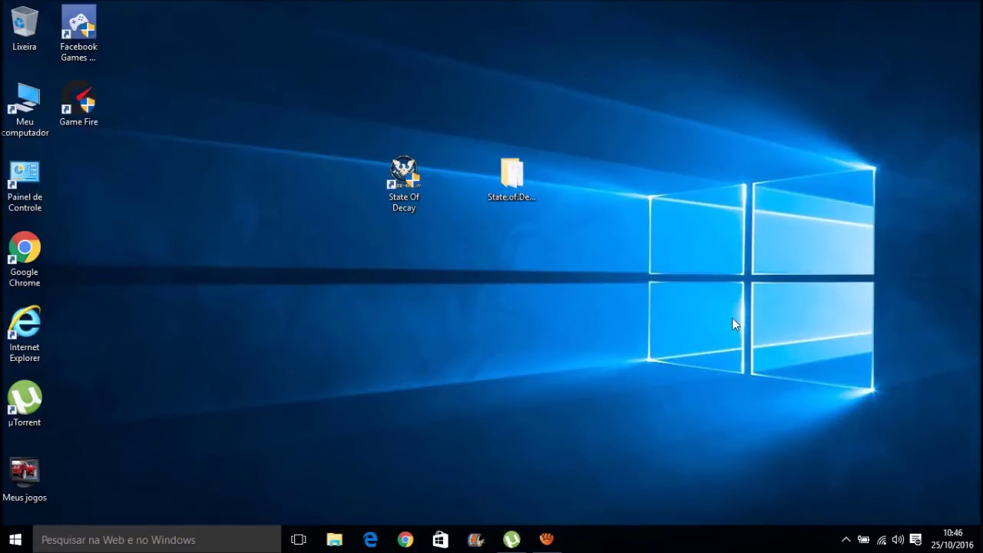
drag(733, 318, 307, 77)
click(541, 339)
- Open the file location of the State Of Decay desktop shortcut
mouse_move(410, 185)
mouse_down()
mouse_move(446, 257)
mouse_move(436, 206)
mouse_move(411, 175)
mouse_up()
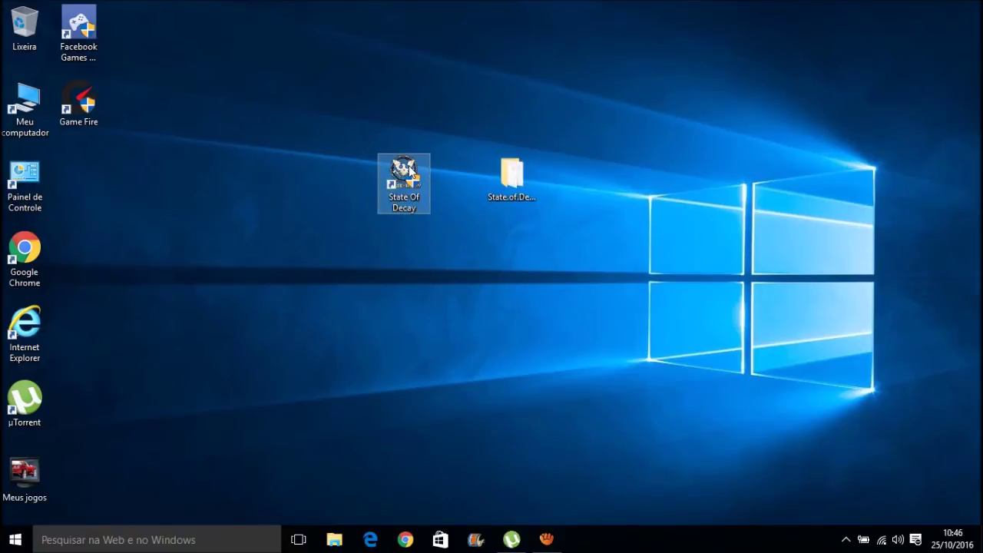
right_click(407, 174)
click(432, 201)
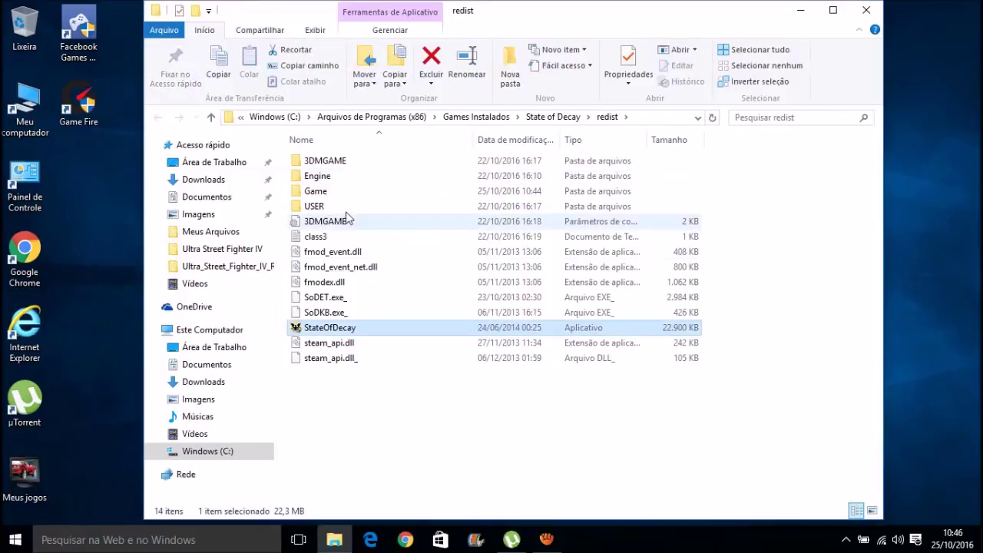
- Check the read-only attribute in the properties of the 3DMGAME configuration file in the redist folder
click(345, 222)
right_click(345, 223)
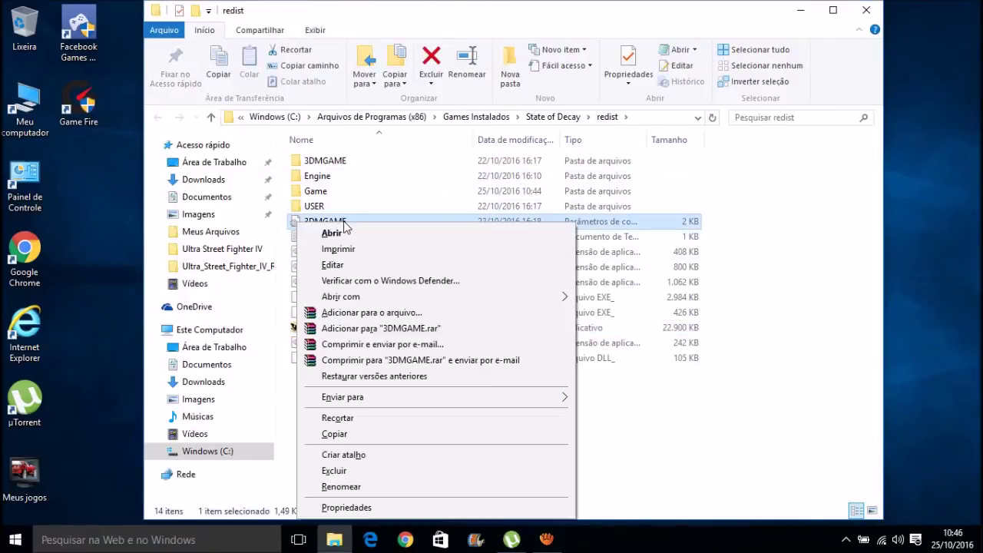
click(340, 509)
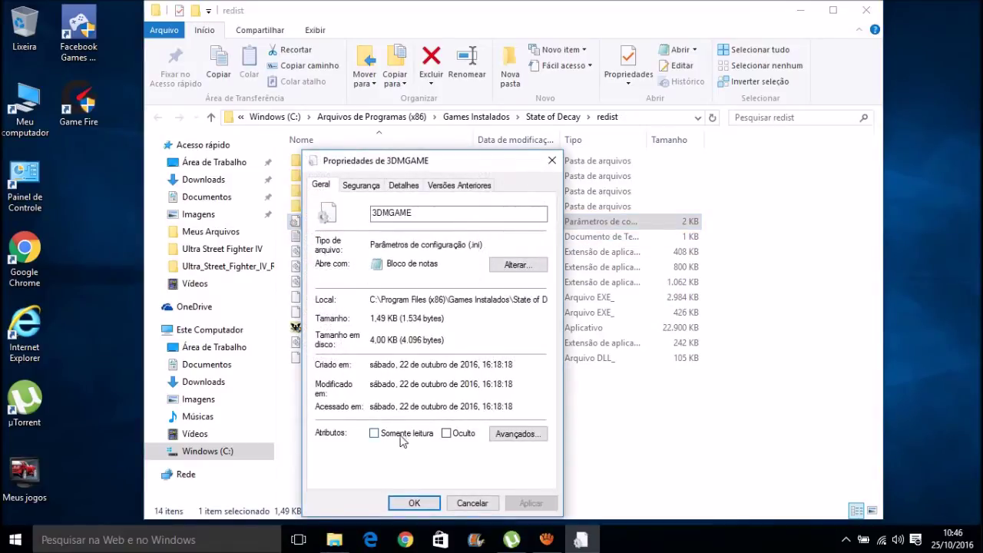
click(411, 503)
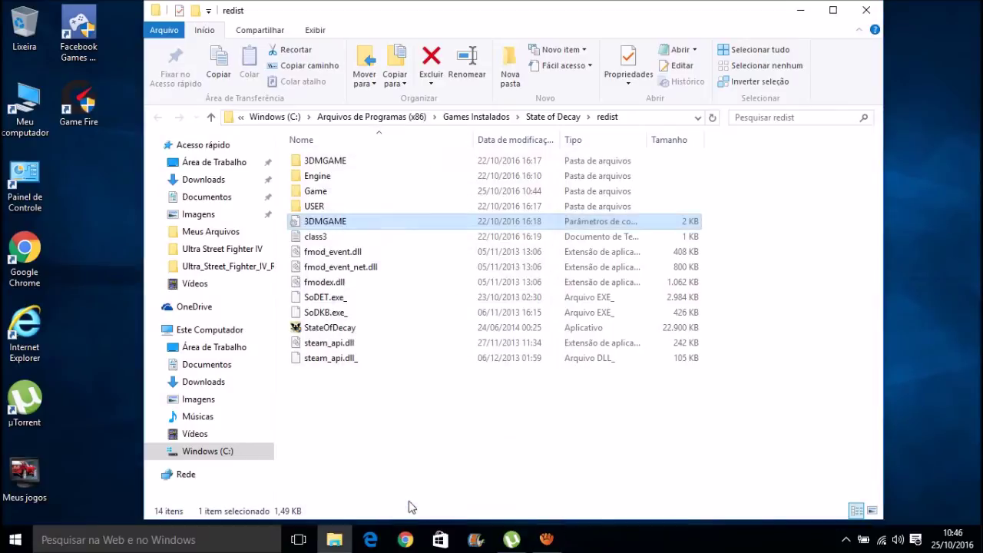
- Open the 3DMGAME configuration file from the redist folder and locate the Language entry in its [Settings] section
double_click(365, 228)
drag(741, 138, 737, 307)
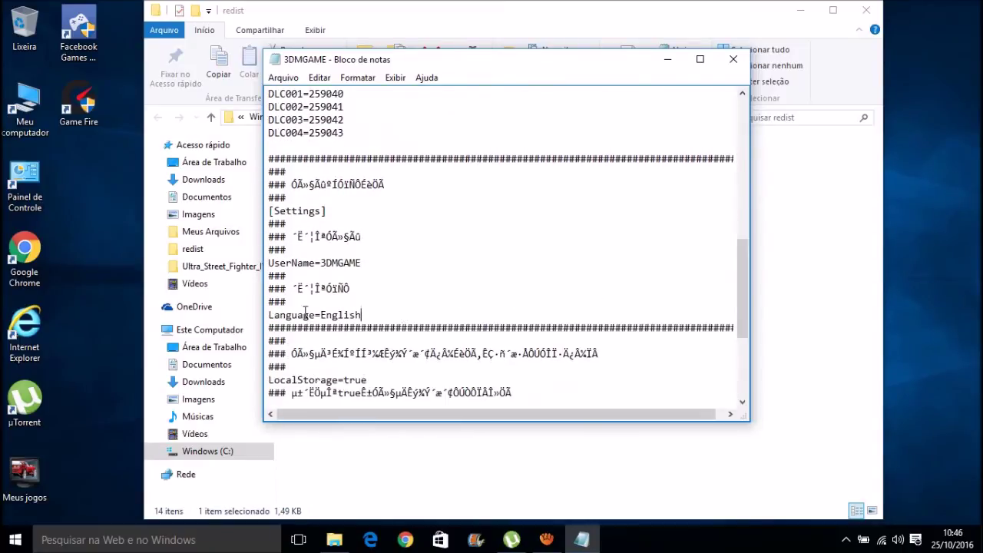
drag(361, 315, 325, 315)
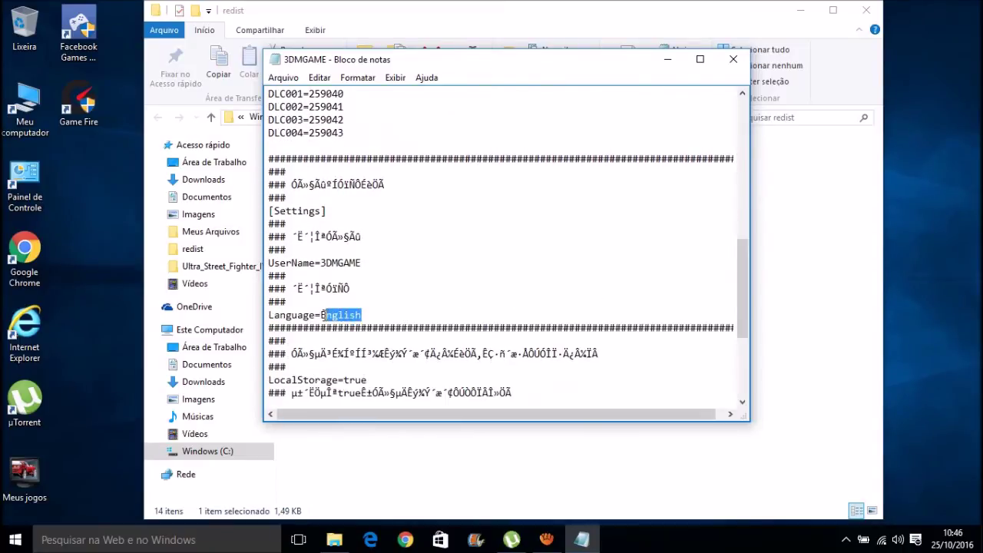
- Examine the Language value in the [Settings] section of the configuration file
click(388, 315)
drag(388, 316, 325, 315)
double_click(377, 318)
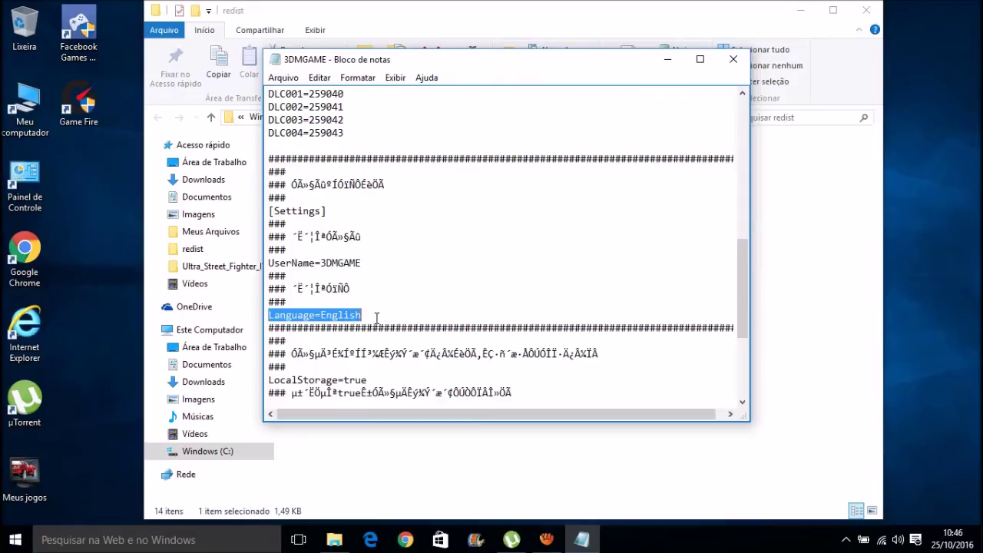
click(377, 318)
drag(377, 318, 322, 321)
double_click(323, 320)
drag(374, 318, 323, 317)
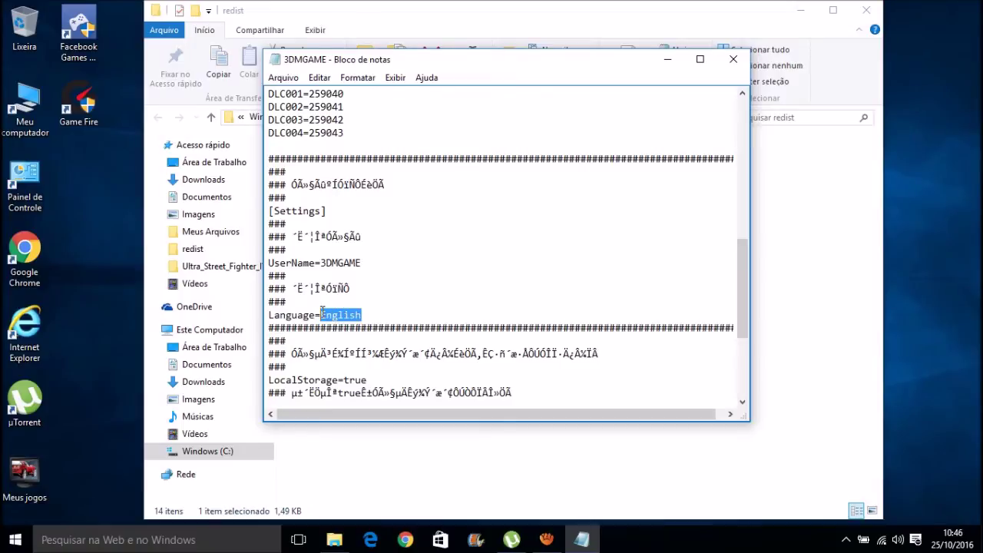
click(374, 316)
drag(365, 315, 326, 315)
click(374, 315)
click(376, 316)
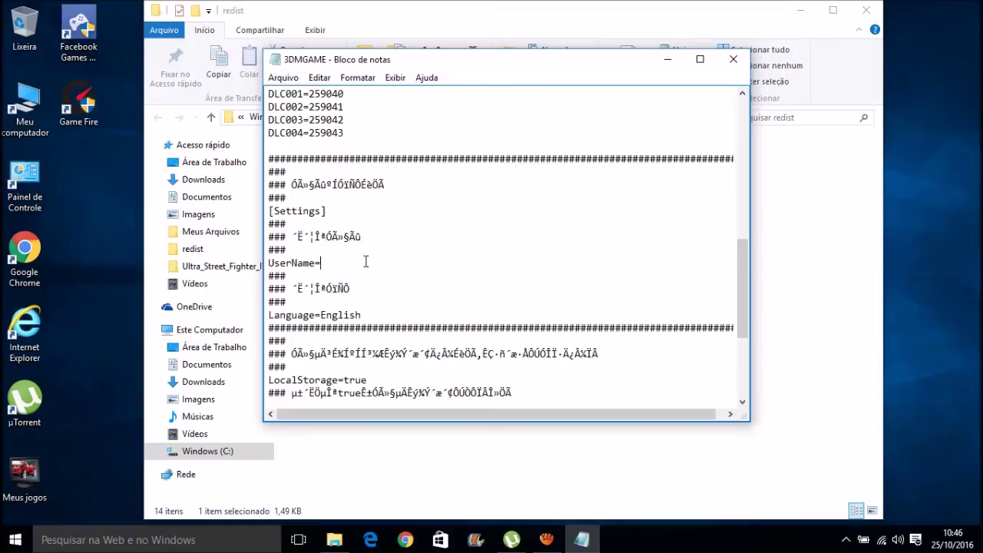
- Replace the UserName value with the player's full name, save the configuration file, and close it and the redist folder
text(CAS SANTOS)
click(283, 78)
click(299, 132)
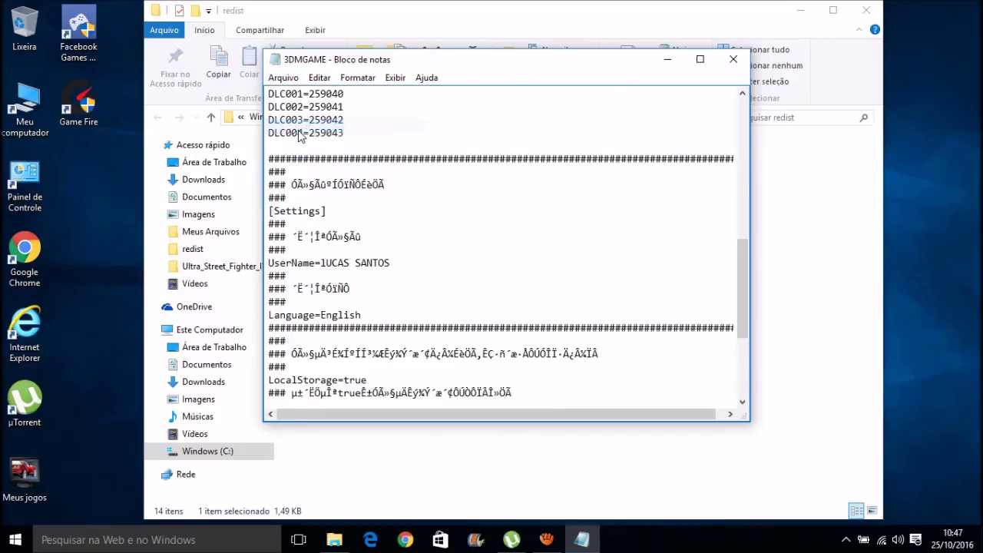
click(734, 59)
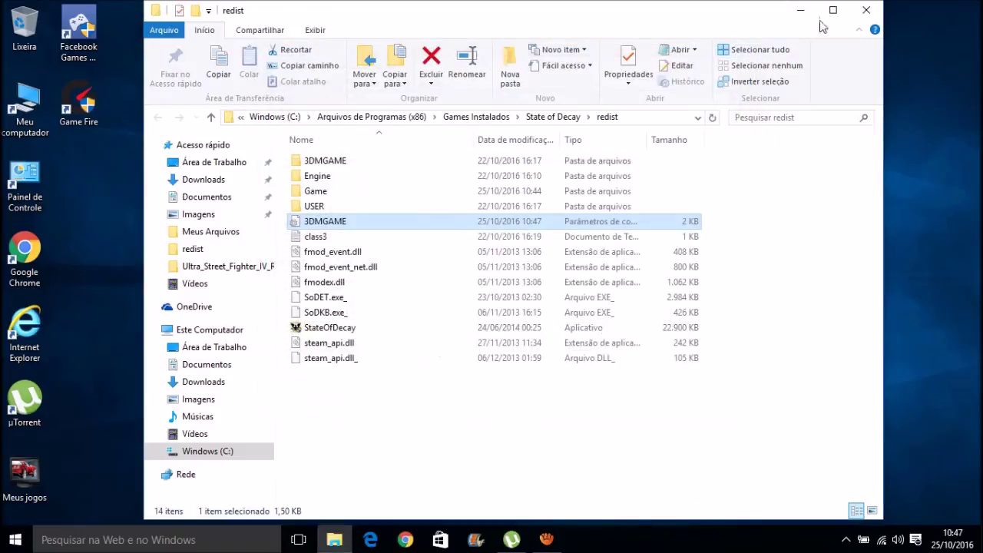
click(867, 10)
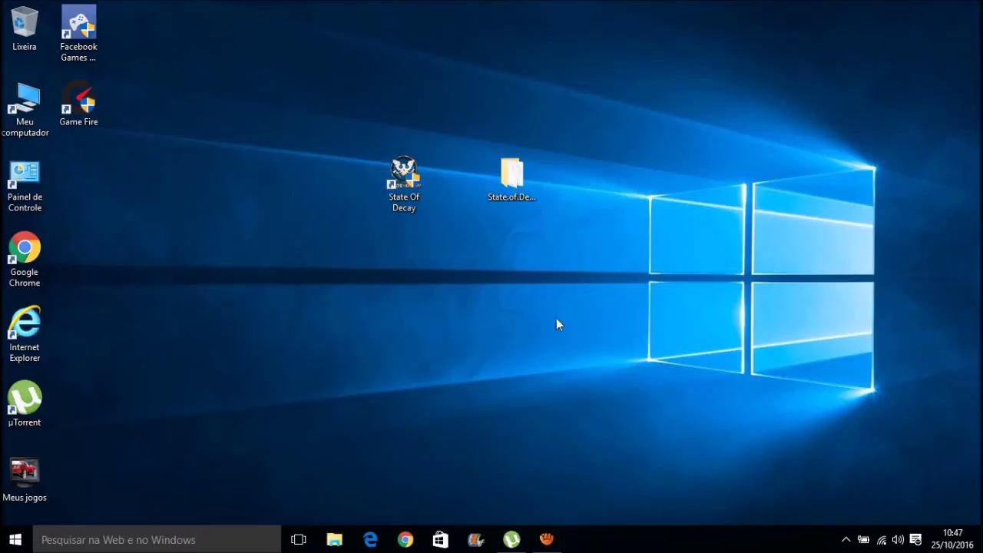
- Check the State Of Decay desktop shortcut's compatibility settings for running the program as administrator
right_click(411, 182)
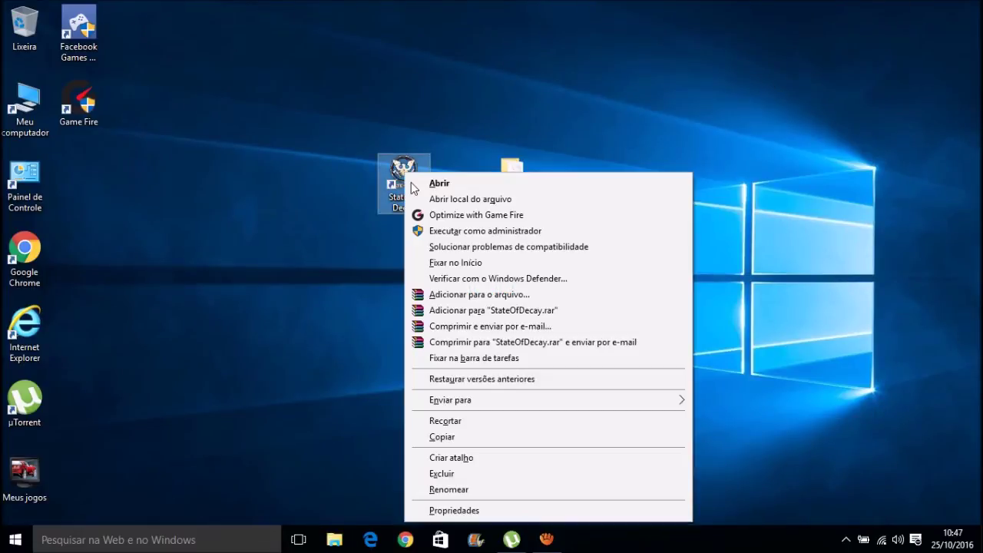
click(472, 520)
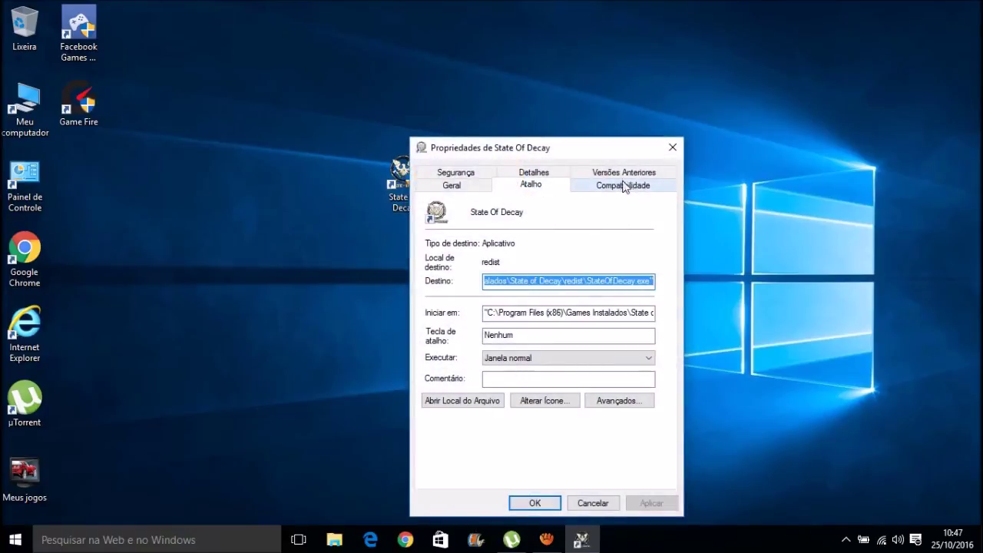
click(625, 187)
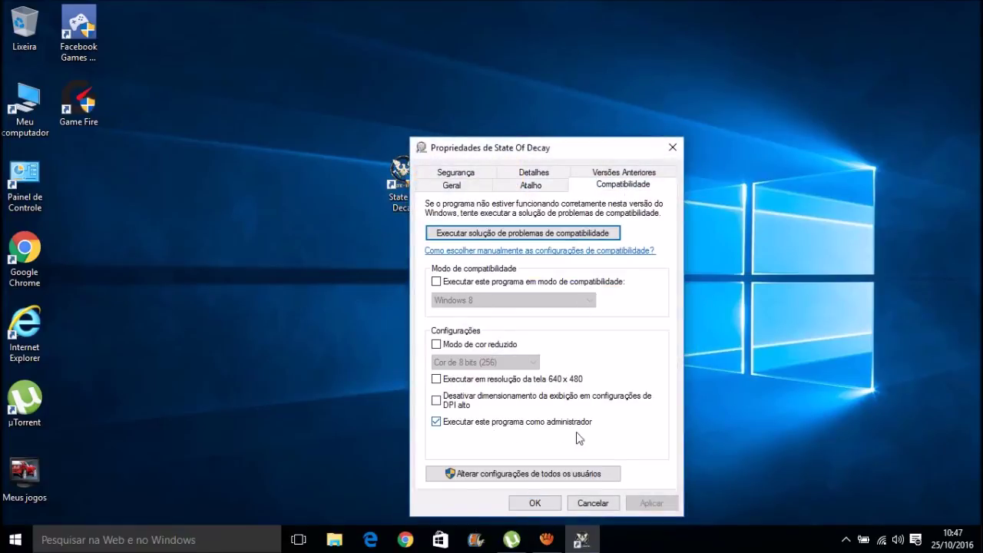
click(534, 503)
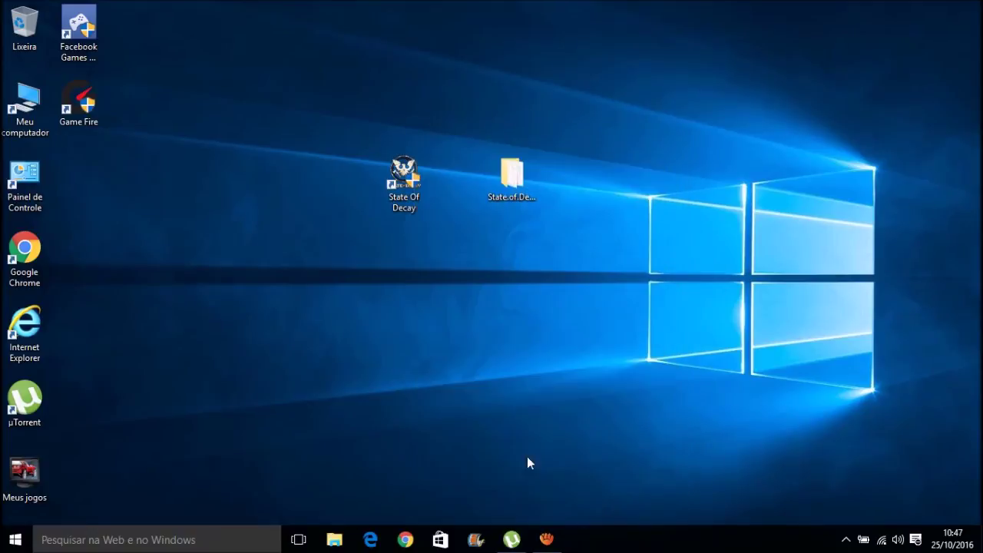
drag(367, 147, 262, 27)
drag(676, 381, 232, 6)
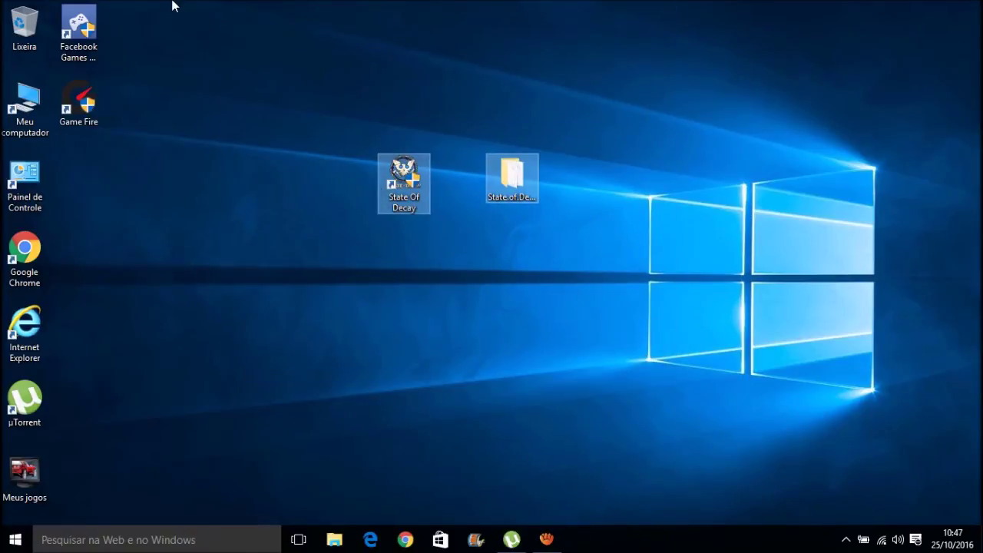
drag(646, 406, 275, 10)
drag(620, 367, 310, 17)
drag(573, 258, 379, 181)
drag(672, 418, 256, 5)
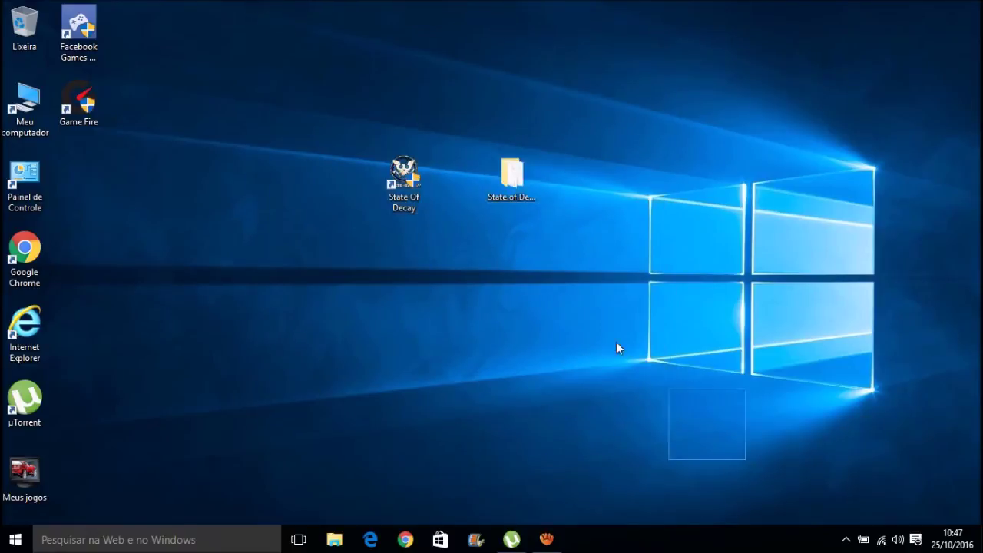